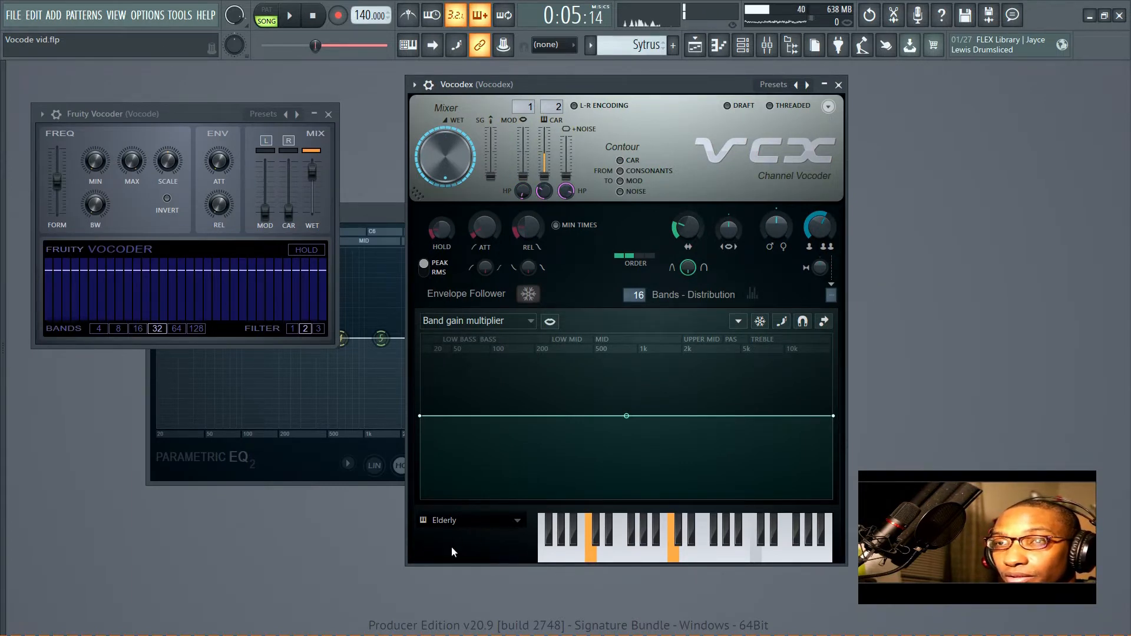
Set the Vocodex carrier synthesizer to (none) and bring up the playlist.
{"action": "scroll", "coordinate": [483, 524], "scroll_direction": "up", "scroll_amount": 1}
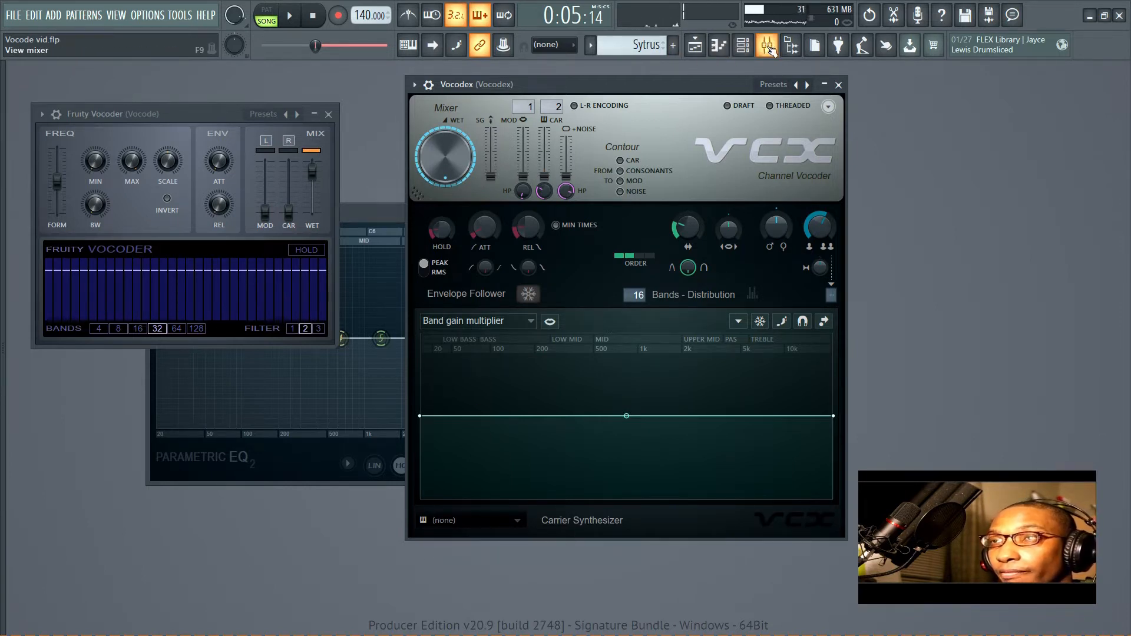
{"action": "left_click", "coordinate": [695, 46]}
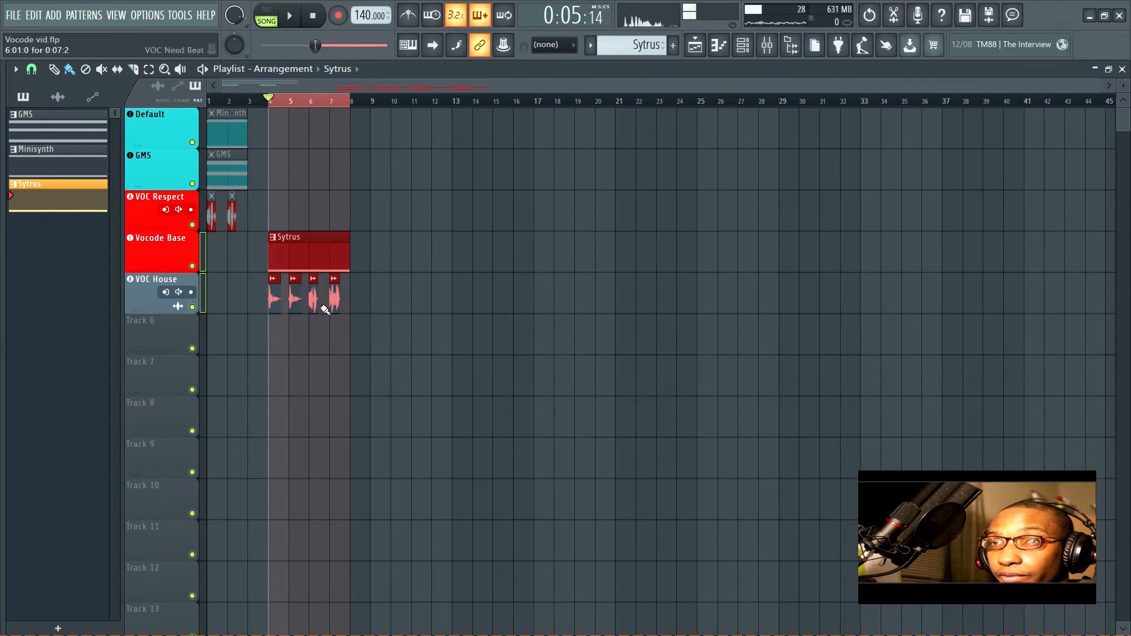
Inspect the VOC House, Vocode Base and Vocodex mixer tracks and open the Vocodex effect.
{"action": "left_click", "coordinate": [767, 44]}
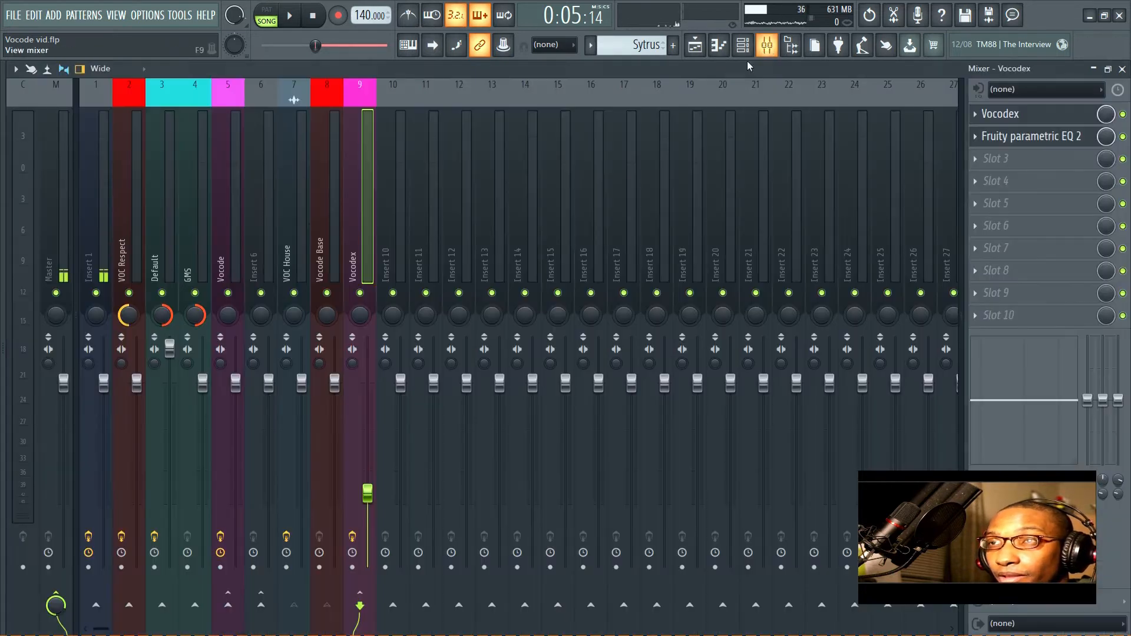
{"action": "left_click", "coordinate": [322, 192]}
{"action": "left_click", "coordinate": [288, 200]}
{"action": "left_click", "coordinate": [327, 198]}
{"action": "left_click", "coordinate": [281, 205]}
{"action": "left_click", "coordinate": [315, 200]}
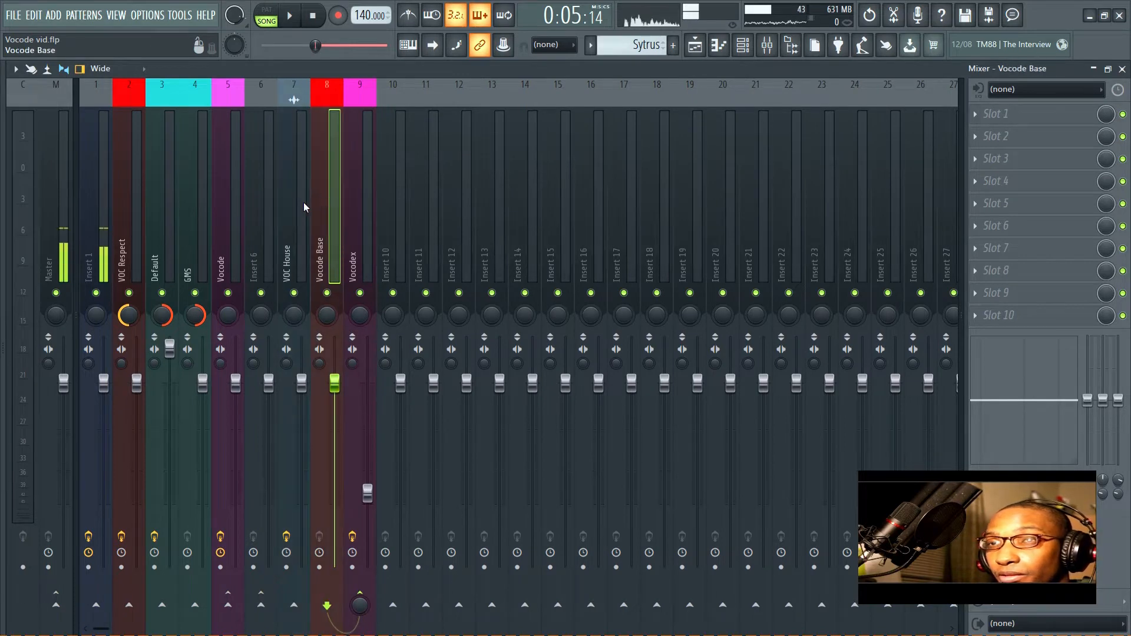
{"action": "left_click", "coordinate": [354, 225]}
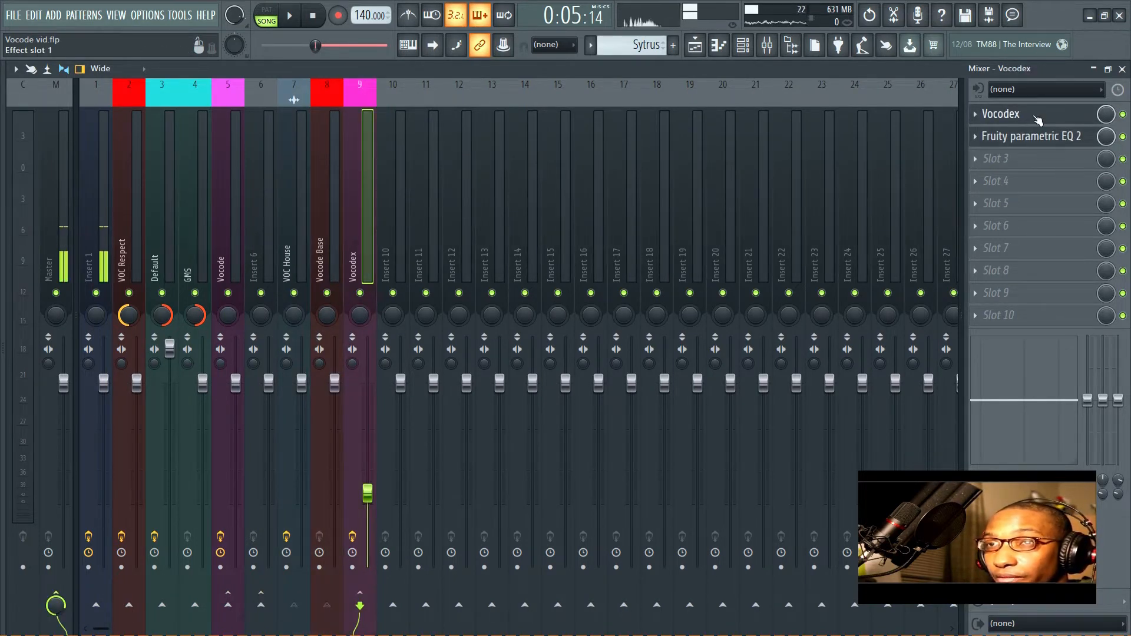
{"action": "left_click", "coordinate": [1035, 116]}
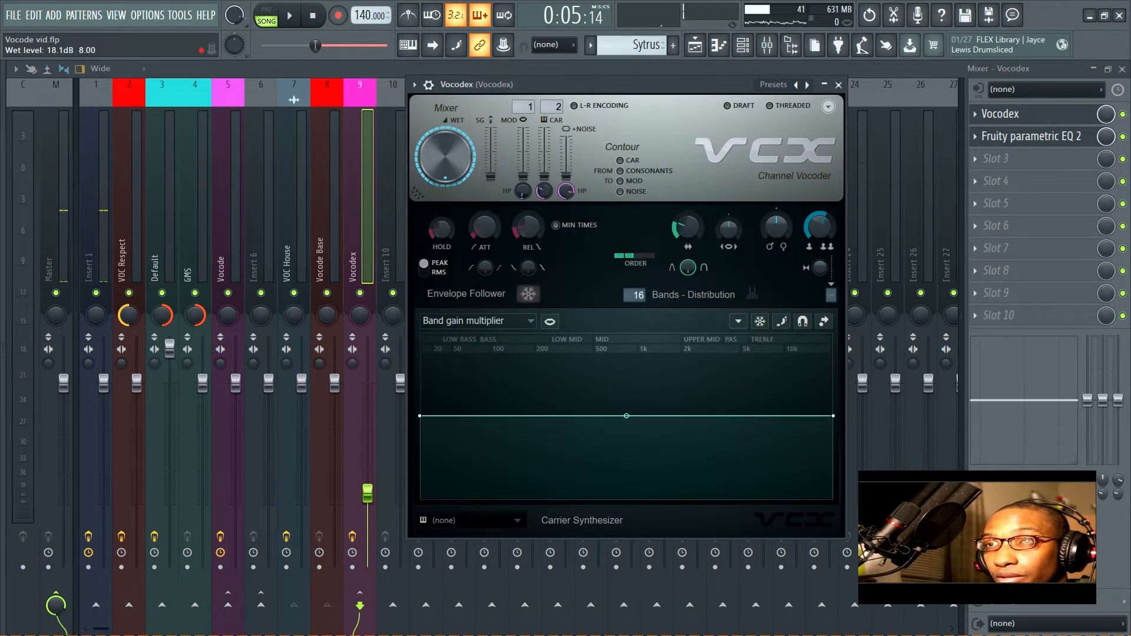
Add a Fruity Limiter to the third effect slot of the Vocodex mixer track.
{"action": "left_click", "coordinate": [983, 165]}
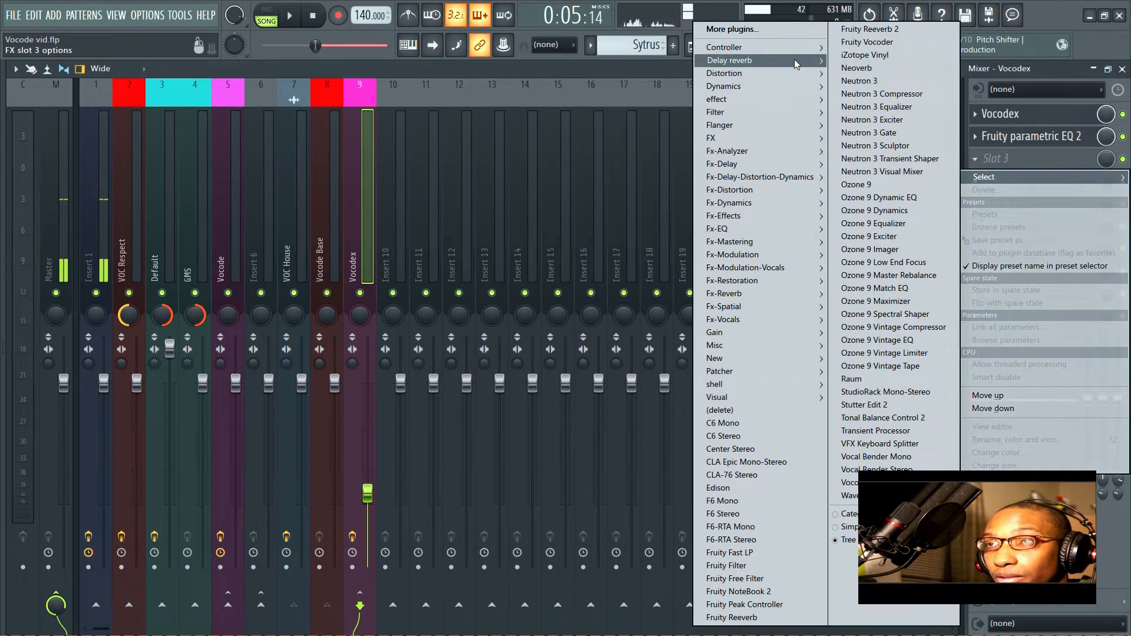
{"action": "mouse_move", "coordinate": [766, 86]}
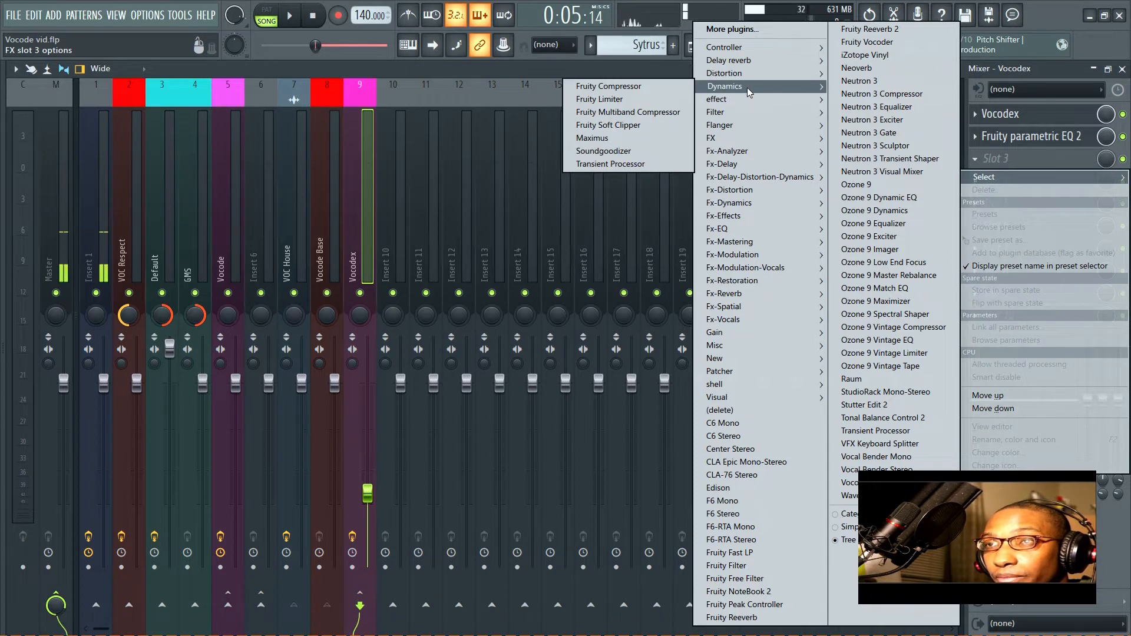
{"action": "left_click", "coordinate": [631, 99]}
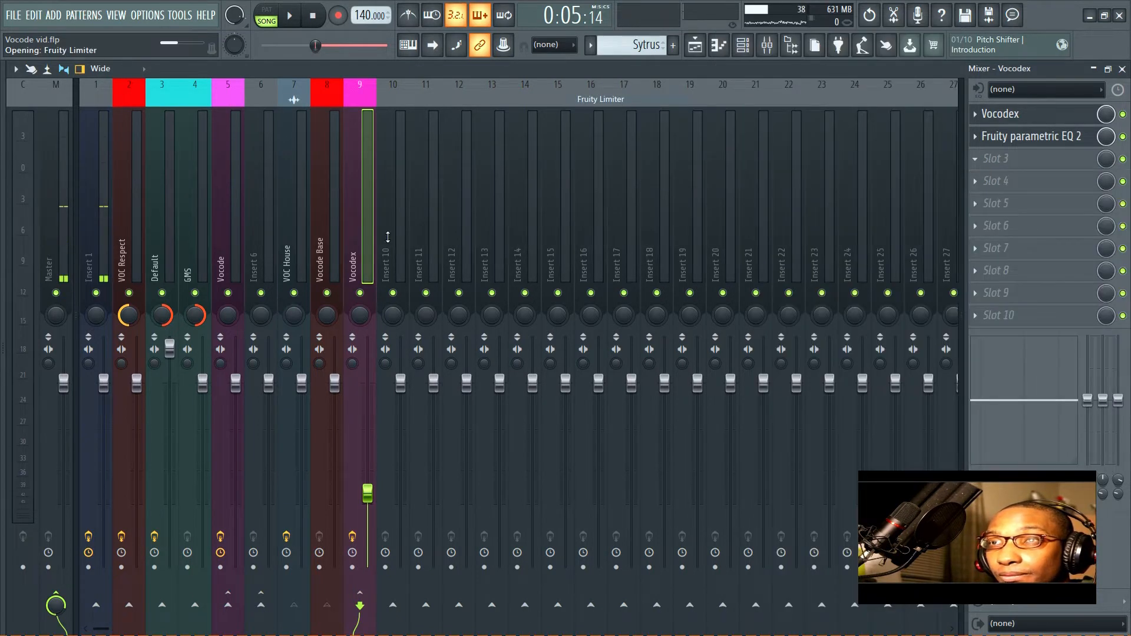
Lower the Fruity Limiter's ceiling and move the limiter to effect slot 10 of the Vocodex track.
{"action": "left_click_drag", "start_coordinate": [349, 236], "coordinate": [458, 188]}
{"action": "left_click_drag", "start_coordinate": [342, 350], "coordinate": [342, 410]}
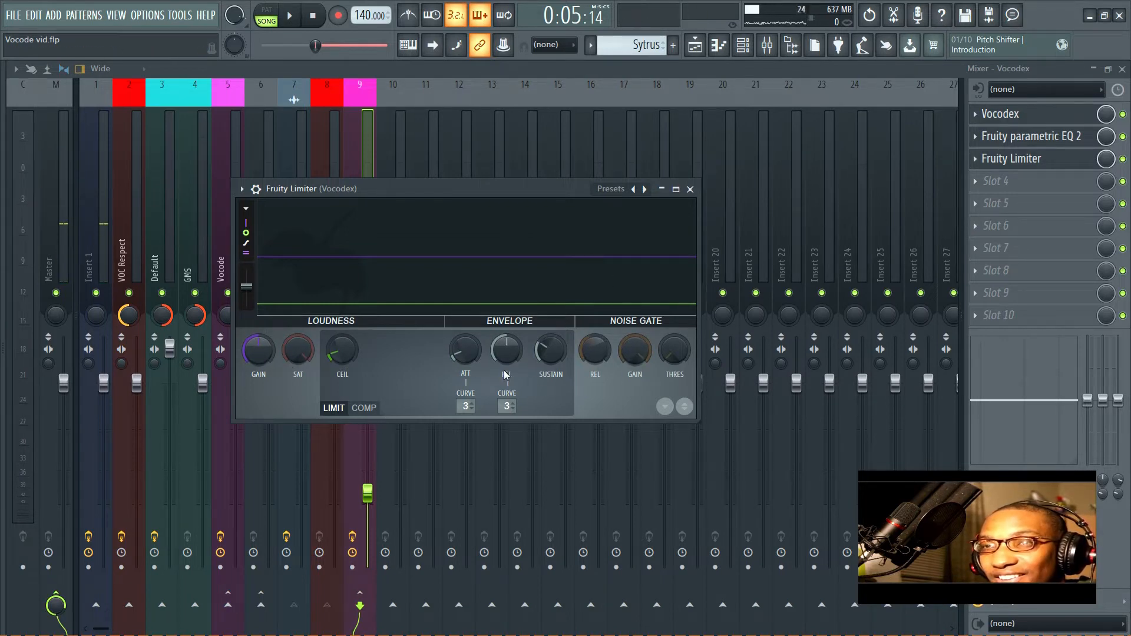
{"action": "left_click", "coordinate": [690, 189]}
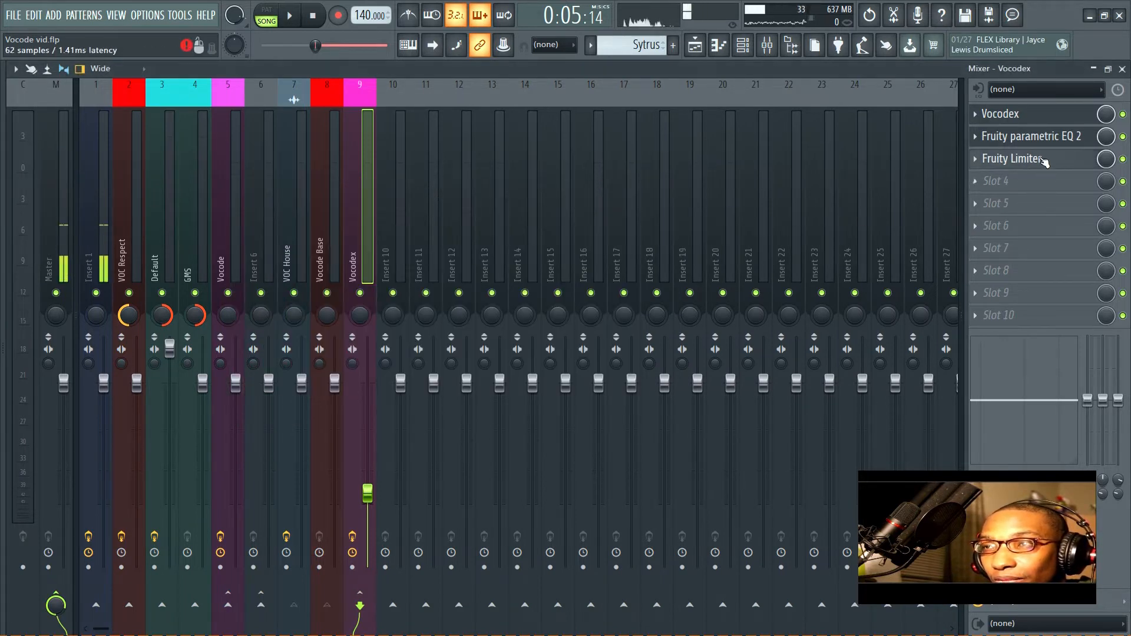
{"action": "left_click_drag", "start_coordinate": [1043, 161], "coordinate": [1047, 318]}
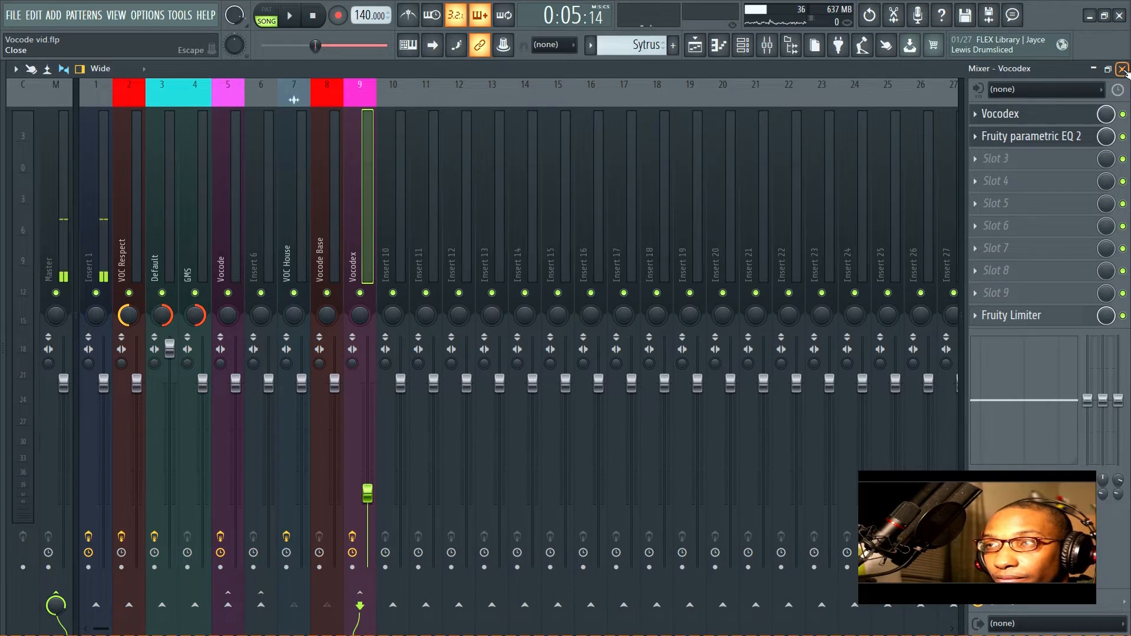
Open the Sytrus clip on the Vocode Base track in the piano roll and examine its note.
{"action": "left_click", "coordinate": [695, 45]}
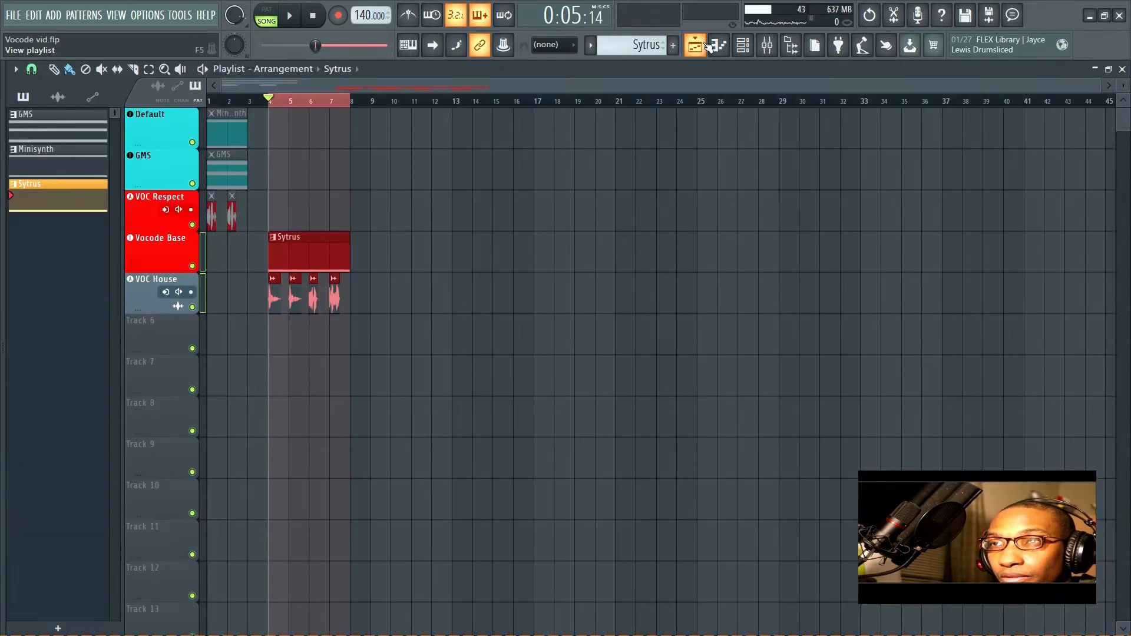
{"action": "double_click", "coordinate": [307, 254]}
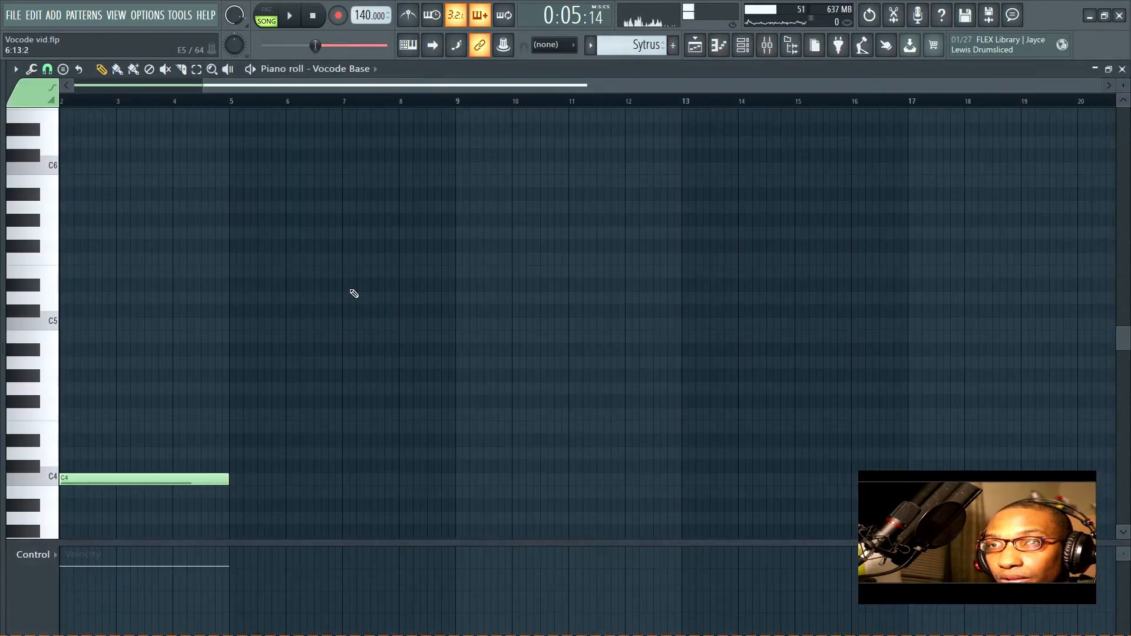
{"action": "scroll", "coordinate": [186, 325], "scroll_direction": "up", "scroll_amount": 5}
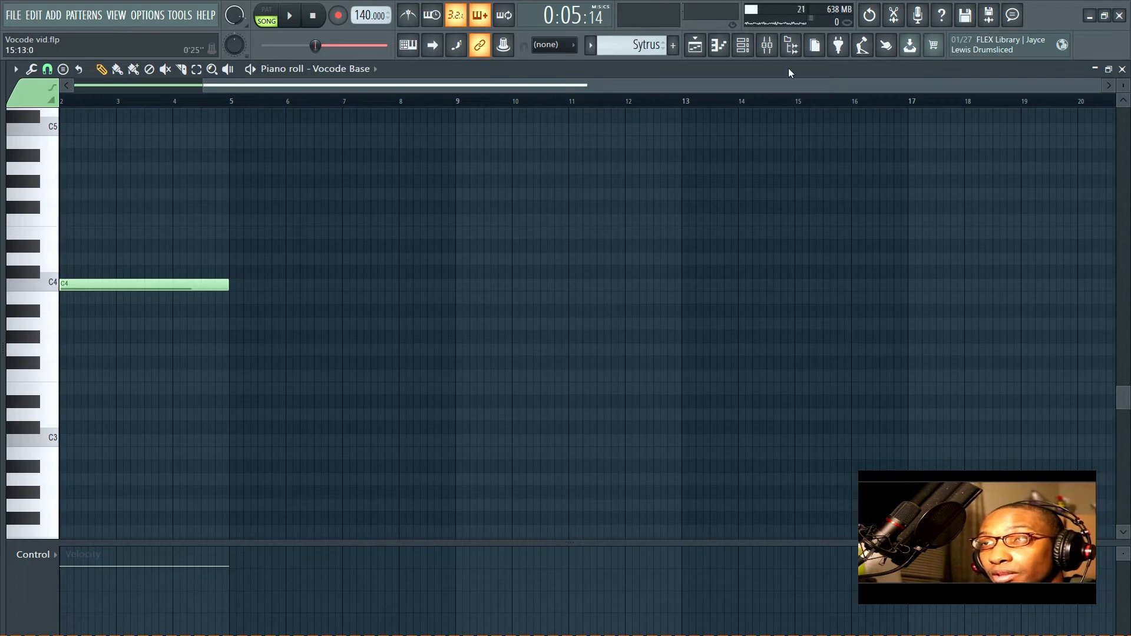
Open Vocodex from the mixer, check its modulator and carrier sidechain inputs, and close it.
{"action": "left_click", "coordinate": [776, 56]}
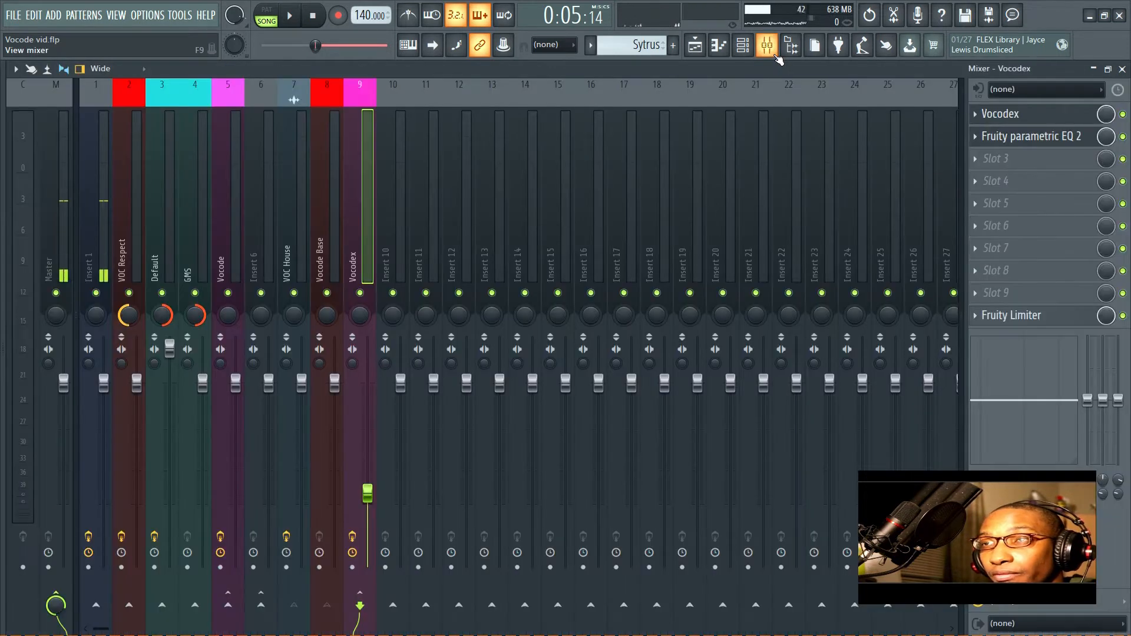
{"action": "left_click", "coordinate": [1068, 117]}
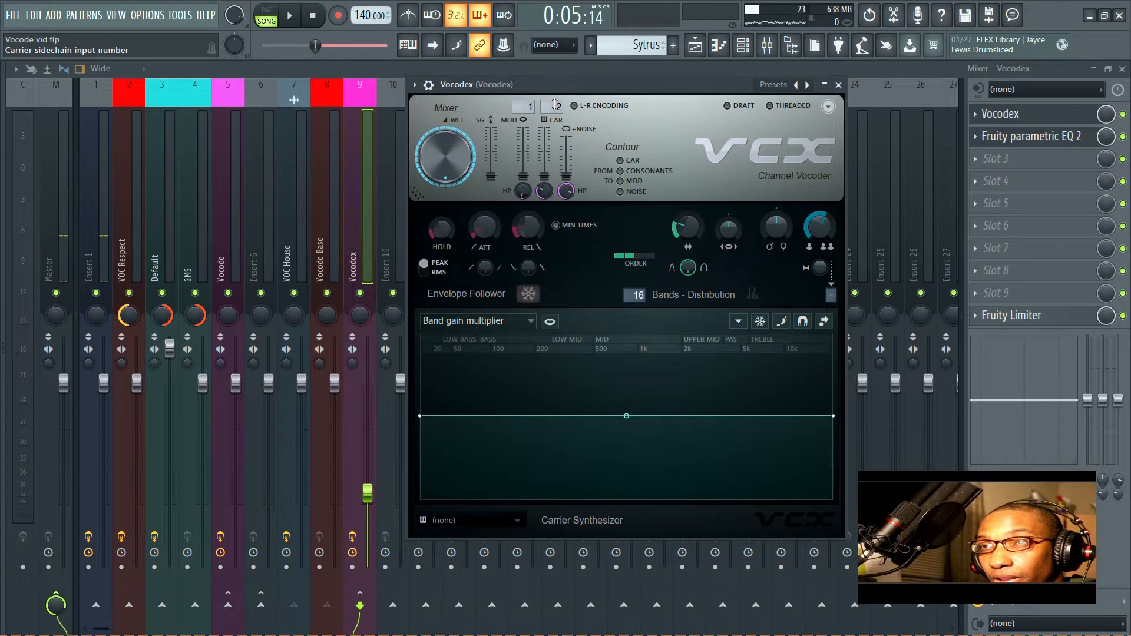
{"action": "left_click", "coordinate": [839, 85]}
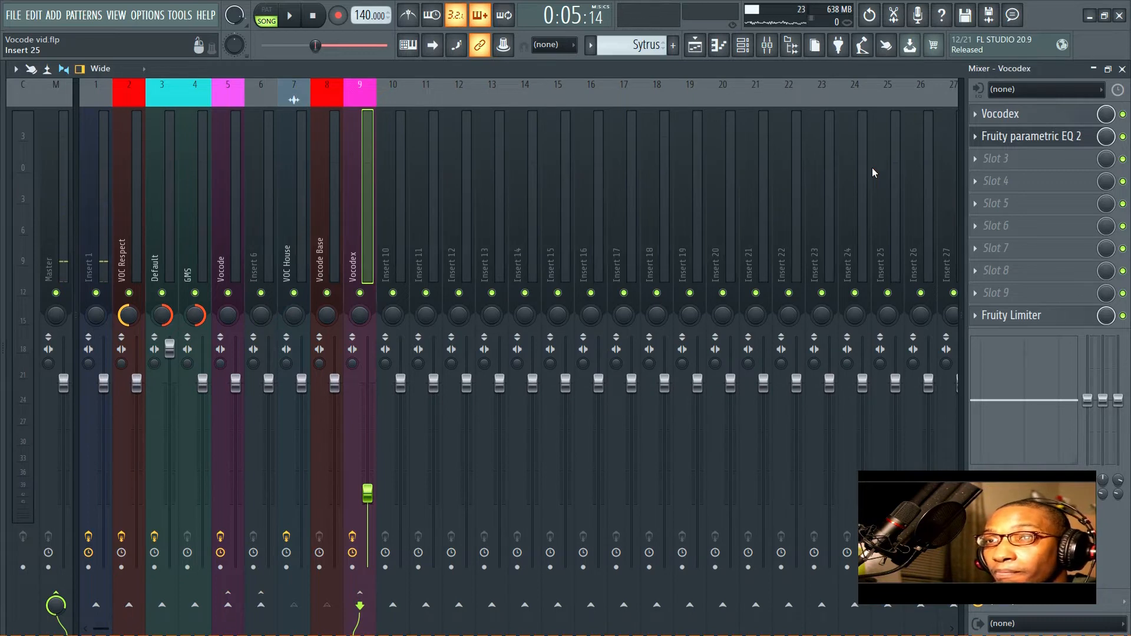
Start playback, raise the Vocodex track's fader level with the neighbouring mixer tracks, and return to the playlist.
{"action": "key", "text": "space"}
{"action": "left_click_drag", "start_coordinate": [367, 494], "coordinate": [366, 383]}
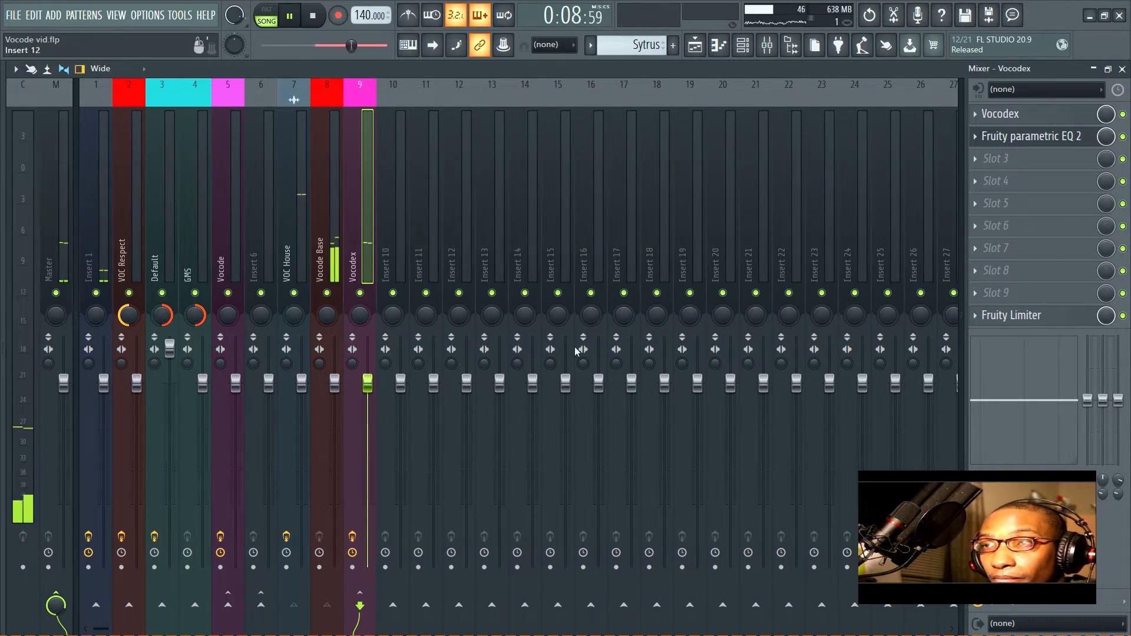
{"action": "left_click", "coordinate": [1123, 69]}
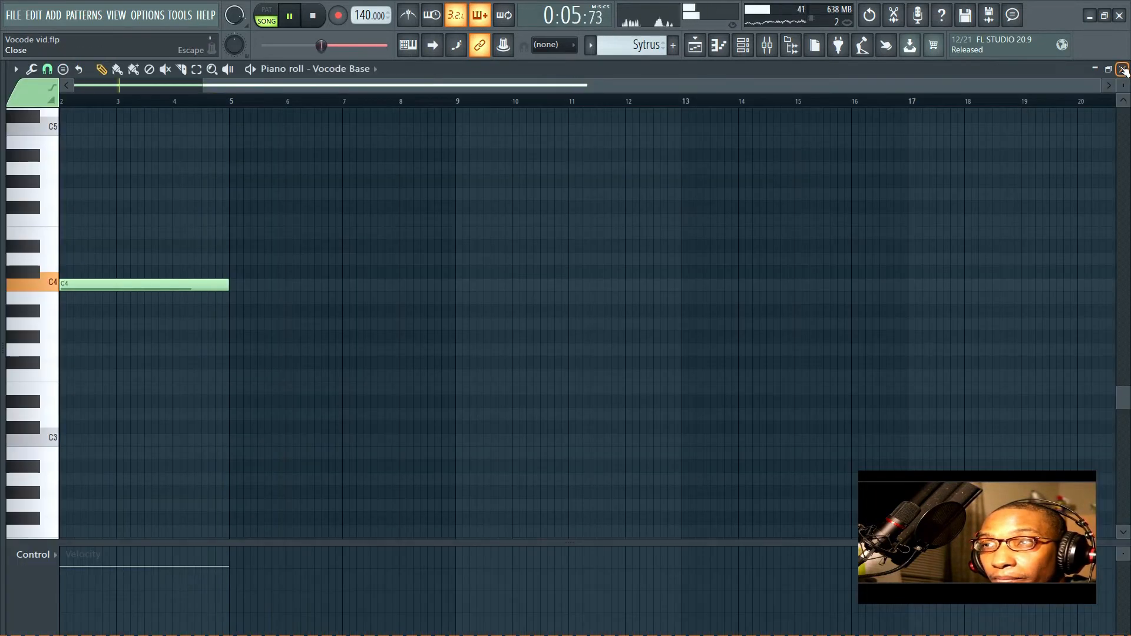
{"action": "left_click", "coordinate": [1123, 69]}
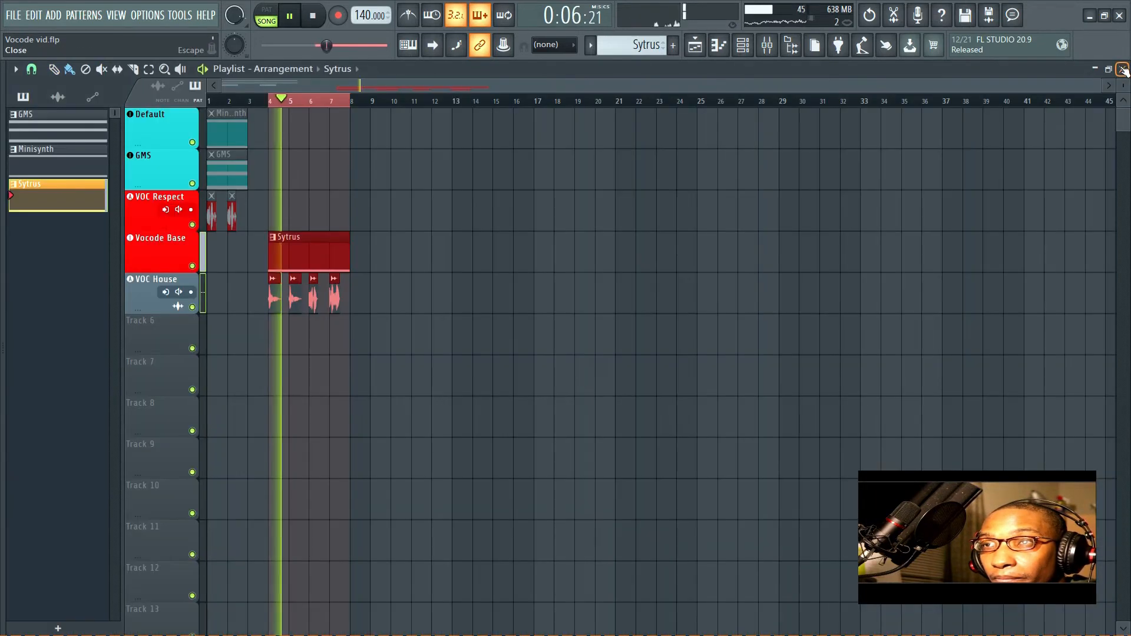
Transpose the Vocode Base note up an octave to C5, audition it, and return to the playlist.
{"action": "double_click", "coordinate": [318, 256]}
{"action": "key", "text": "space"}
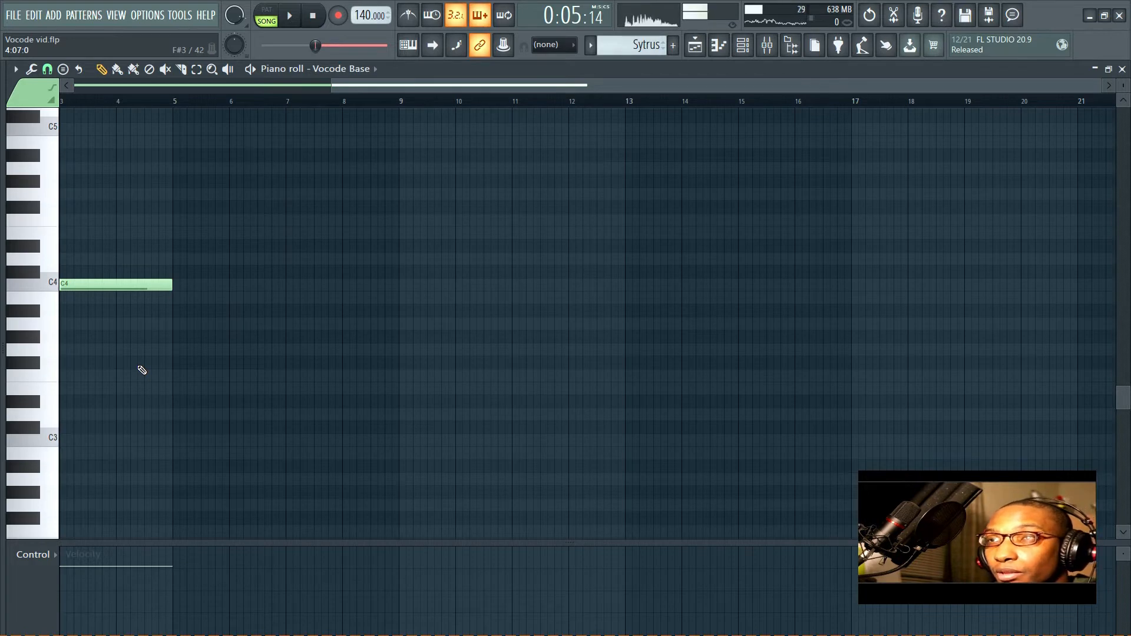
{"action": "key", "text": "ctrl+Up"}
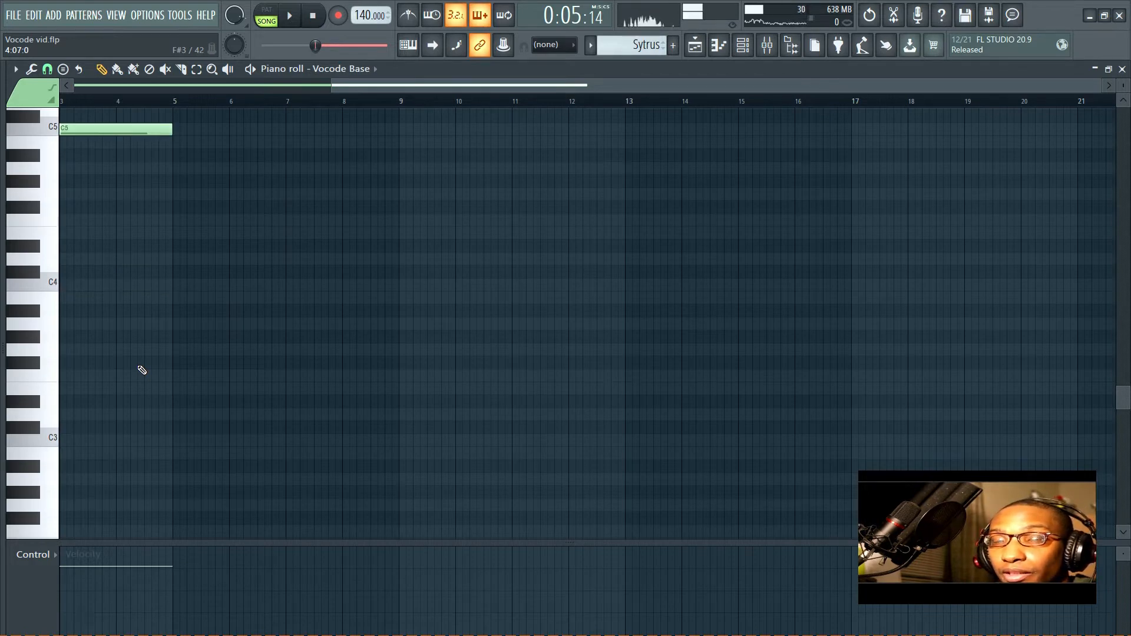
{"action": "key", "text": "space"}
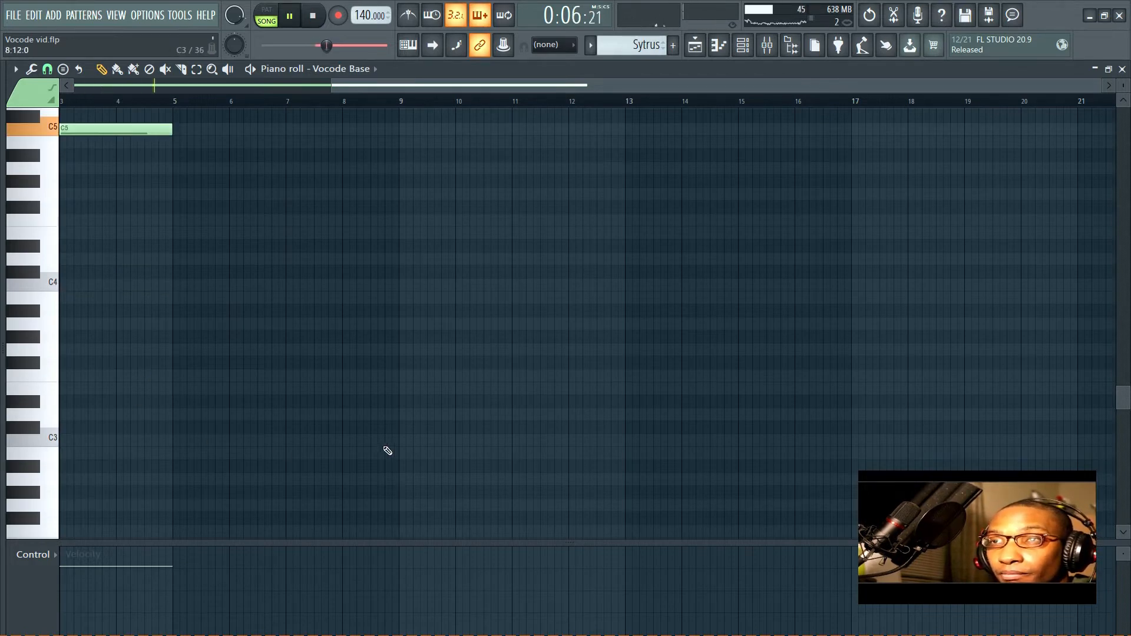
{"action": "key", "text": "space"}
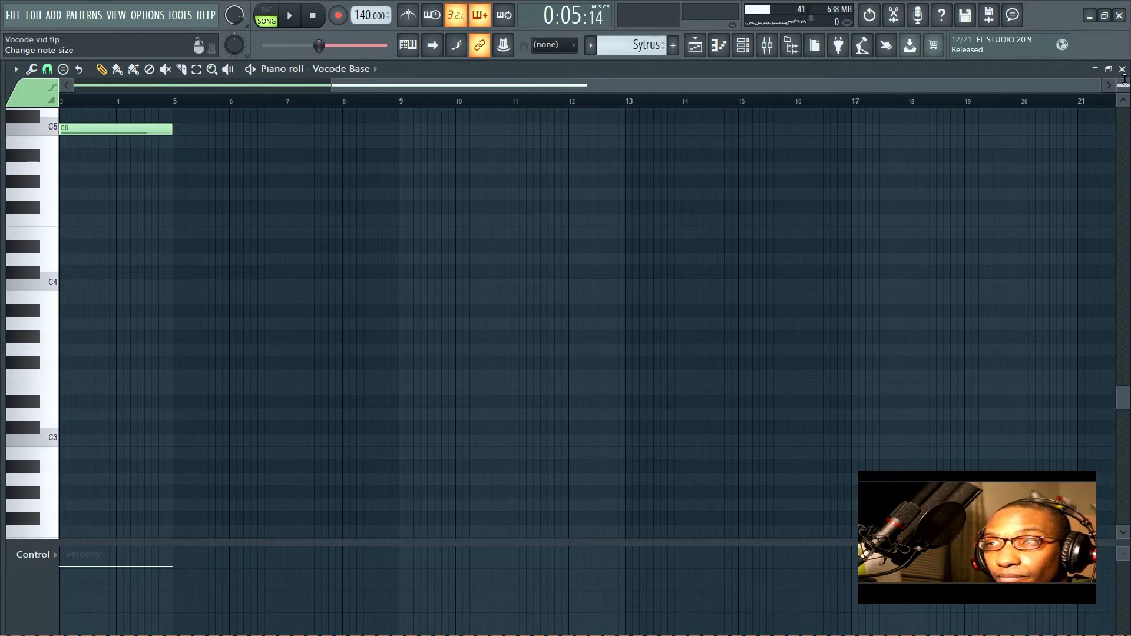
{"action": "left_click", "coordinate": [1122, 69]}
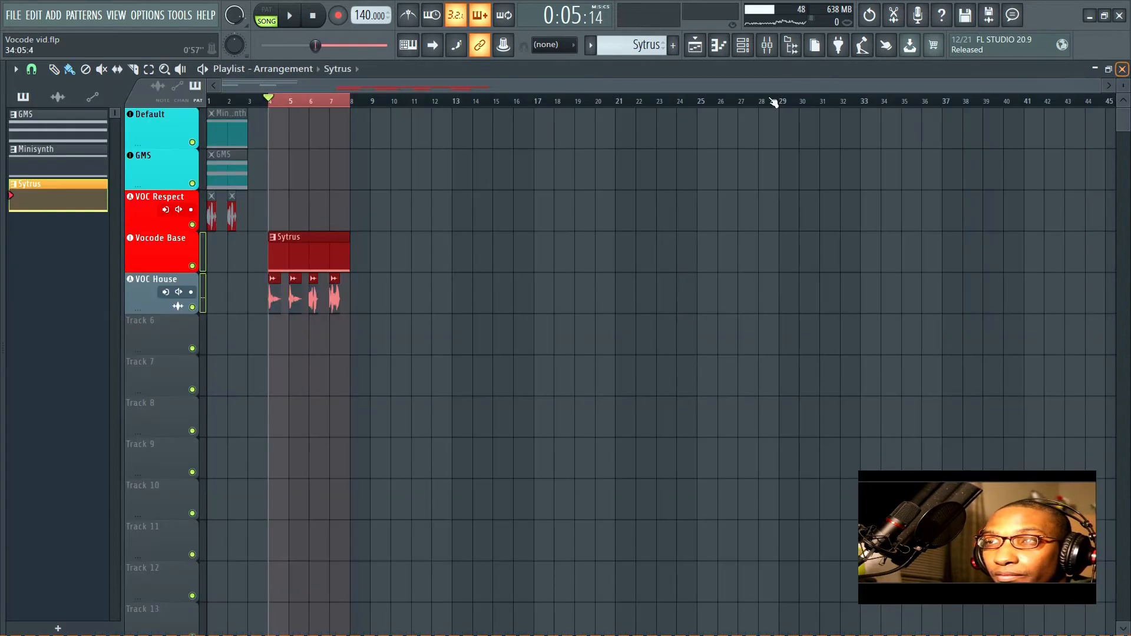
Open Vocodex from the Vocodex mixer track and place its window over the playlist.
{"action": "left_click", "coordinate": [767, 47]}
{"action": "left_click", "coordinate": [1008, 116]}
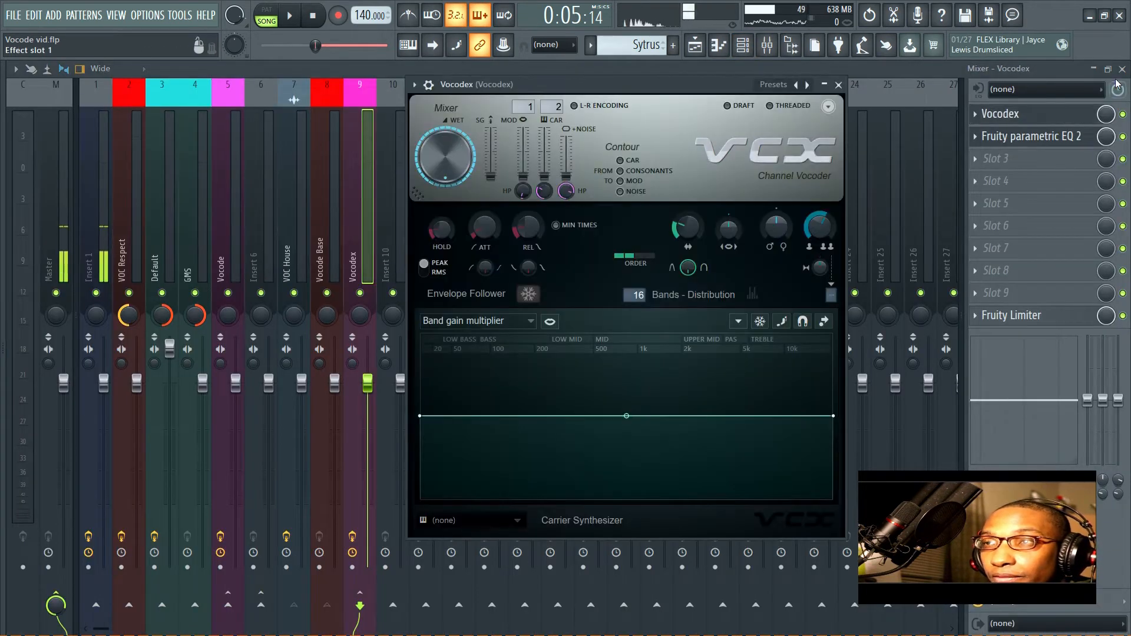
{"action": "left_click", "coordinate": [1121, 69]}
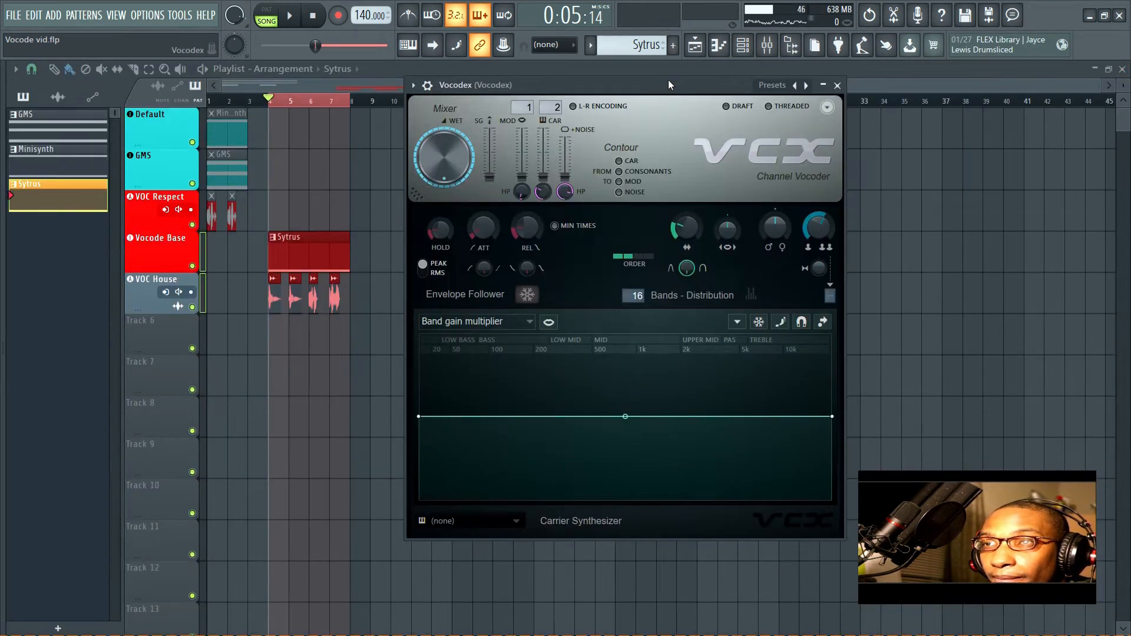
{"action": "left_click_drag", "start_coordinate": [668, 79], "coordinate": [588, 96]}
Audition the vocoded loop and set the Vocodex band count to 47.
{"action": "key", "text": "space"}
{"action": "key", "text": "space"}
{"action": "left_click_drag", "start_coordinate": [554, 305], "coordinate": [553, 271]}
{"action": "key", "text": "space"}
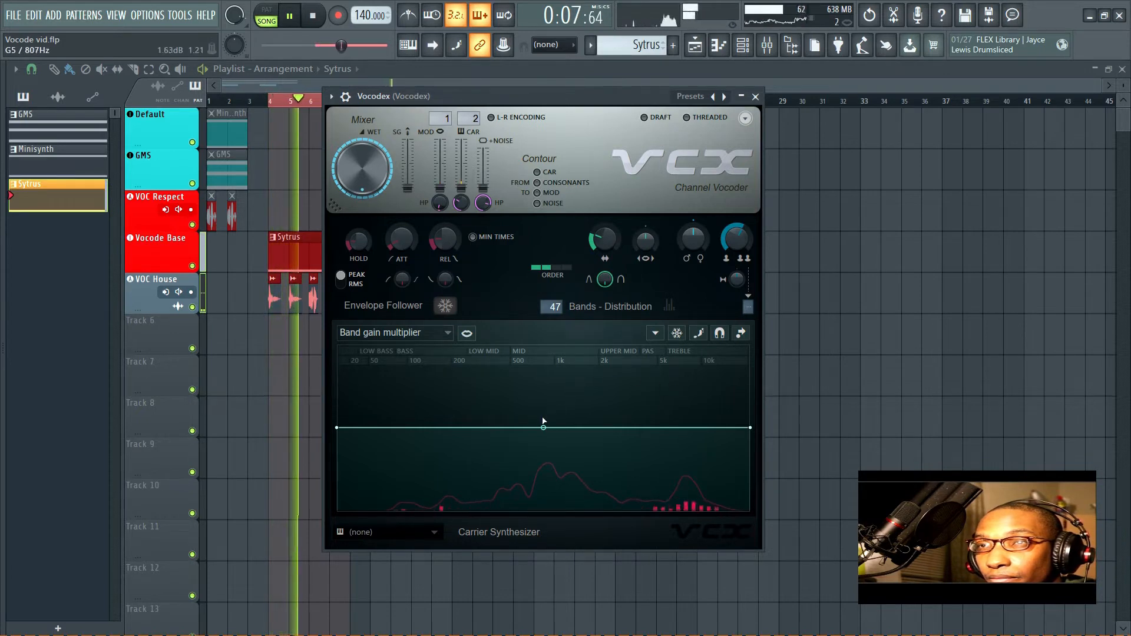
{"action": "key", "text": "space"}
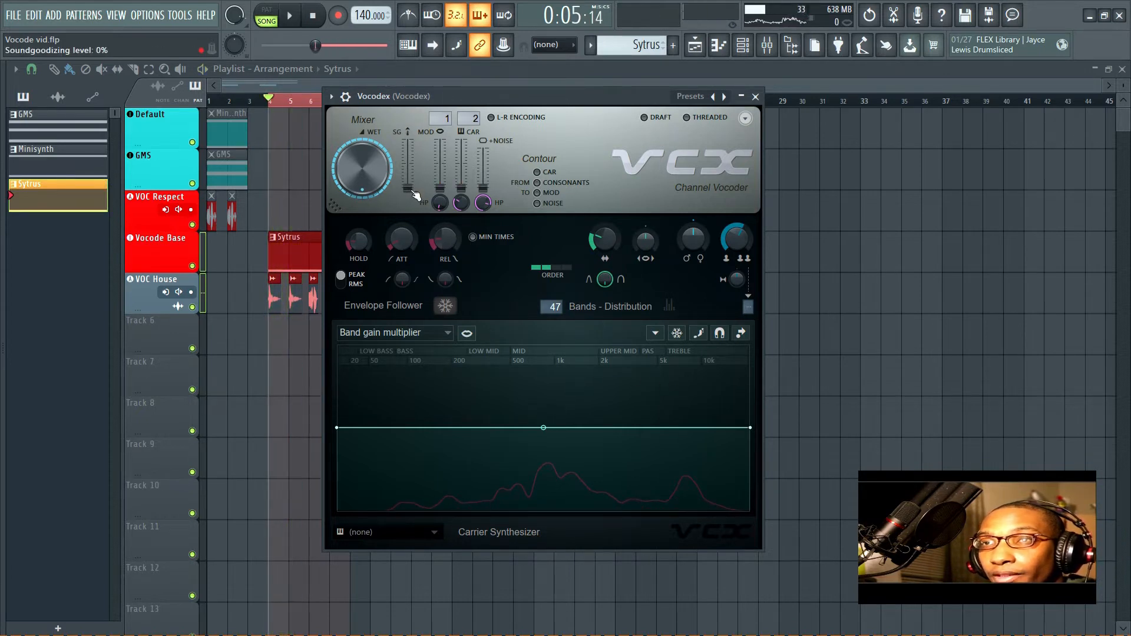
Raise the Vocodex soundgoodizing level to 68%, reduce it to 62%, and fine-tune it slightly lower while auditioning the loop.
{"action": "left_click_drag", "start_coordinate": [407, 181], "coordinate": [407, 170]}
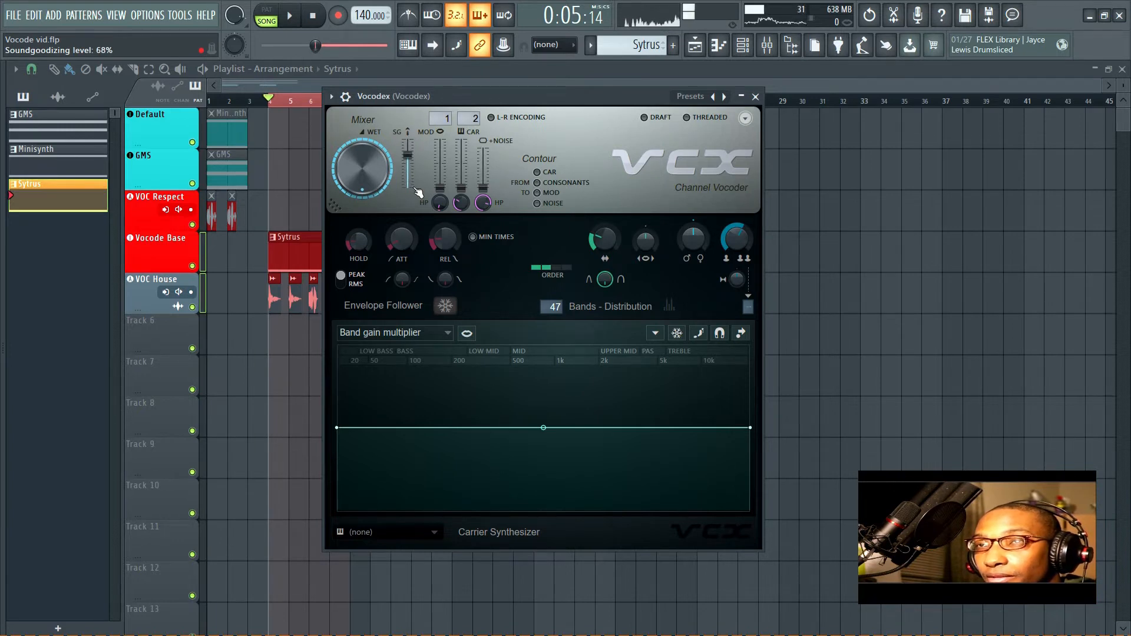
{"action": "key", "text": "space"}
{"action": "mouse_move", "coordinate": [407, 156]}
{"action": "left_mouse_down"}
{"action": "mouse_move", "coordinate": [406, 189]}
{"action": "mouse_move", "coordinate": [407, 126]}
{"action": "mouse_move", "coordinate": [407, 158]}
{"action": "left_mouse_up"}
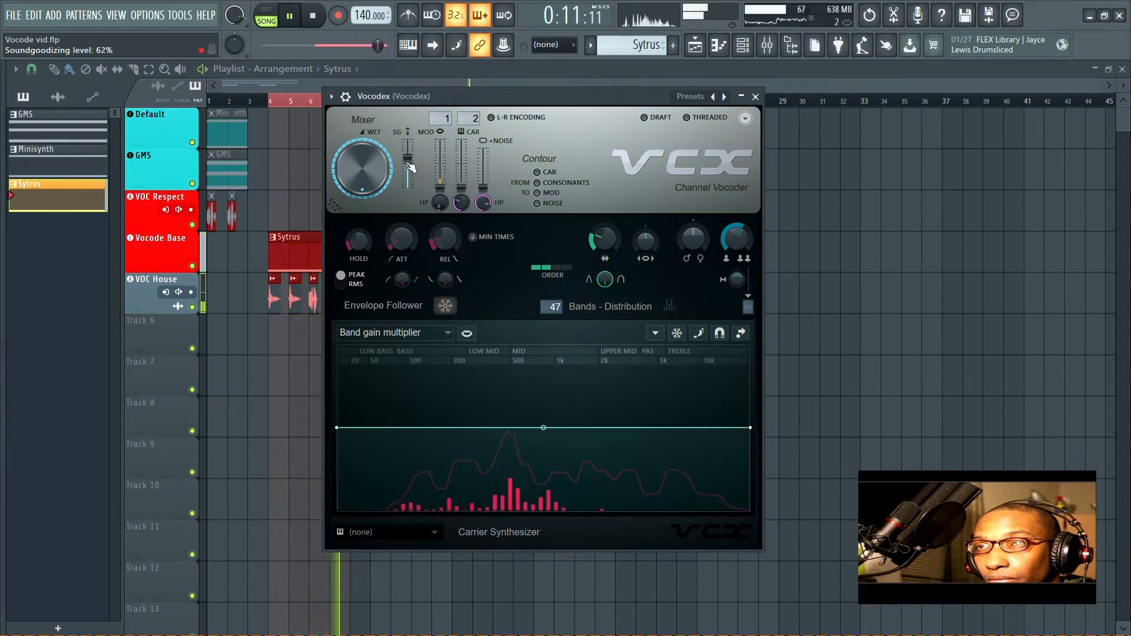
{"action": "key", "text": "space"}
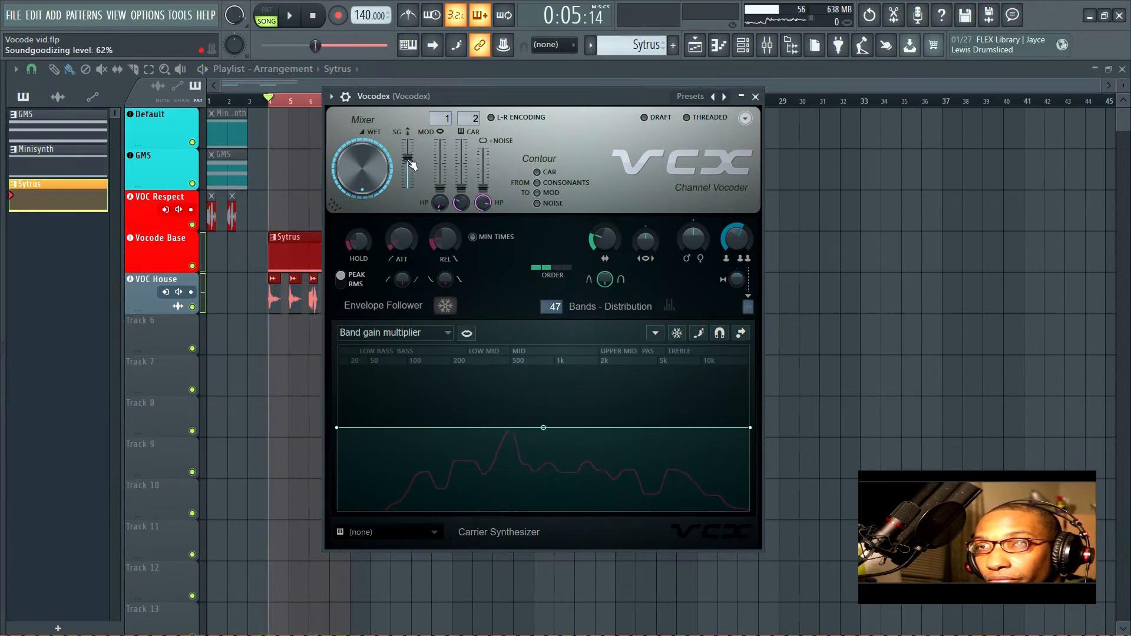
{"action": "key", "text": "space"}
{"action": "left_click_drag", "start_coordinate": [407, 180], "coordinate": [407, 154]}
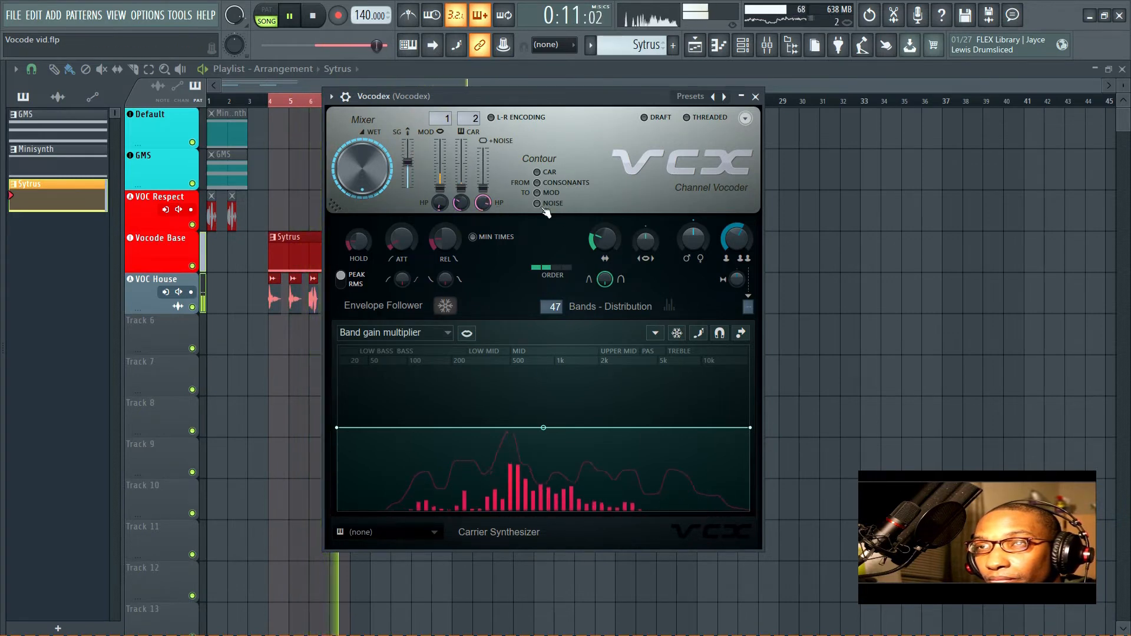
{"action": "key", "text": "space"}
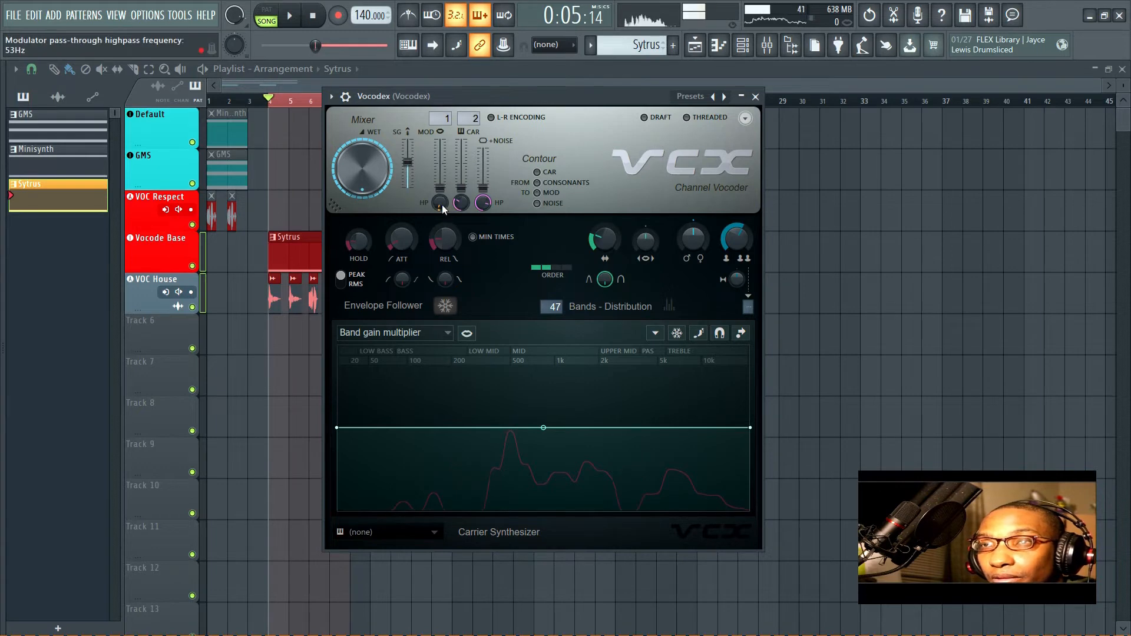
Adjust the modulator pass-through highpass and carrier pass-through lowpass frequencies while auditioning the loop.
{"action": "key", "text": "space"}
{"action": "left_click_drag", "start_coordinate": [440, 202], "coordinate": [466, 206]}
{"action": "key", "text": "space"}
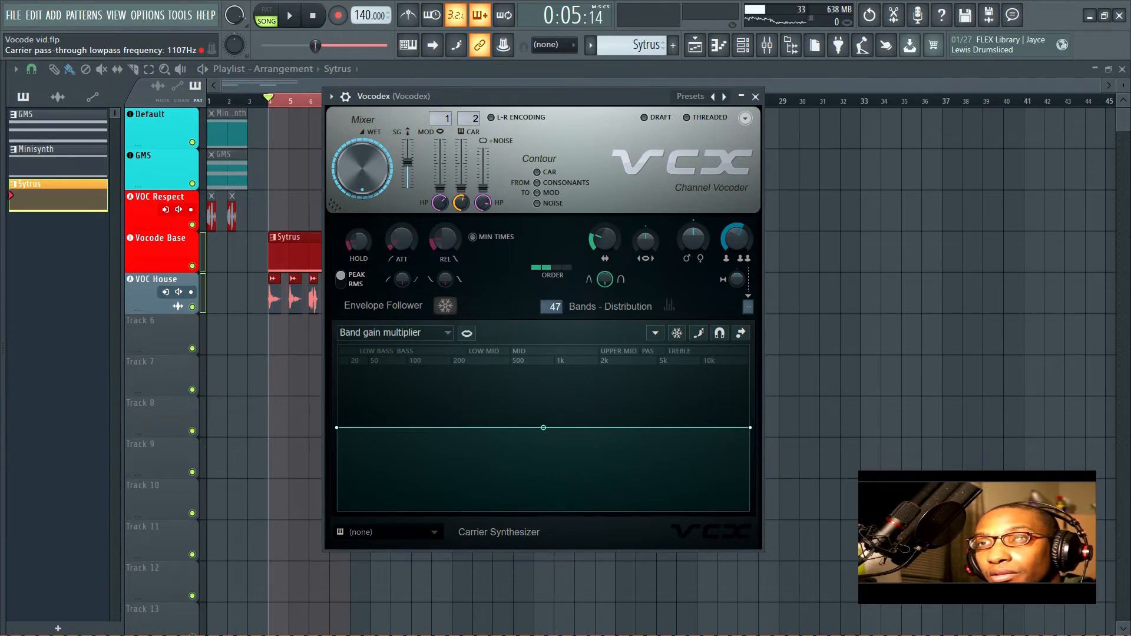
{"action": "left_click_drag", "start_coordinate": [462, 203], "coordinate": [462, 210]}
{"action": "key", "text": "space"}
{"action": "key", "text": "space"}
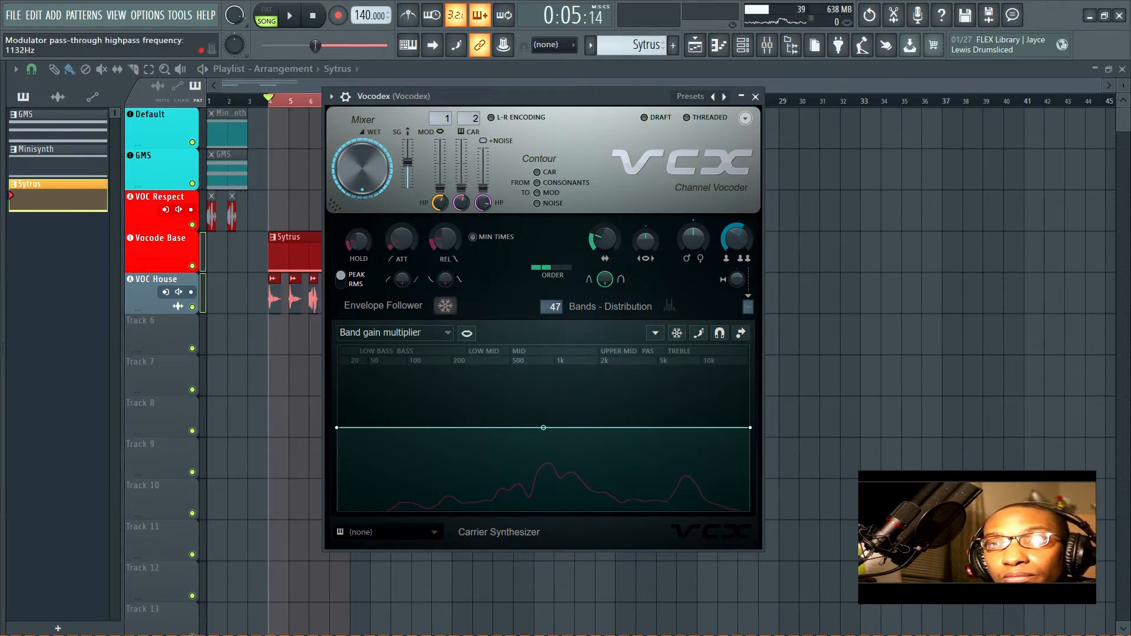
Readjust the modulator pass-through highpass frequency, set the band filter order to 4, and audition the loop.
{"action": "key", "text": "space"}
{"action": "left_click_drag", "start_coordinate": [446, 206], "coordinate": [446, 197]}
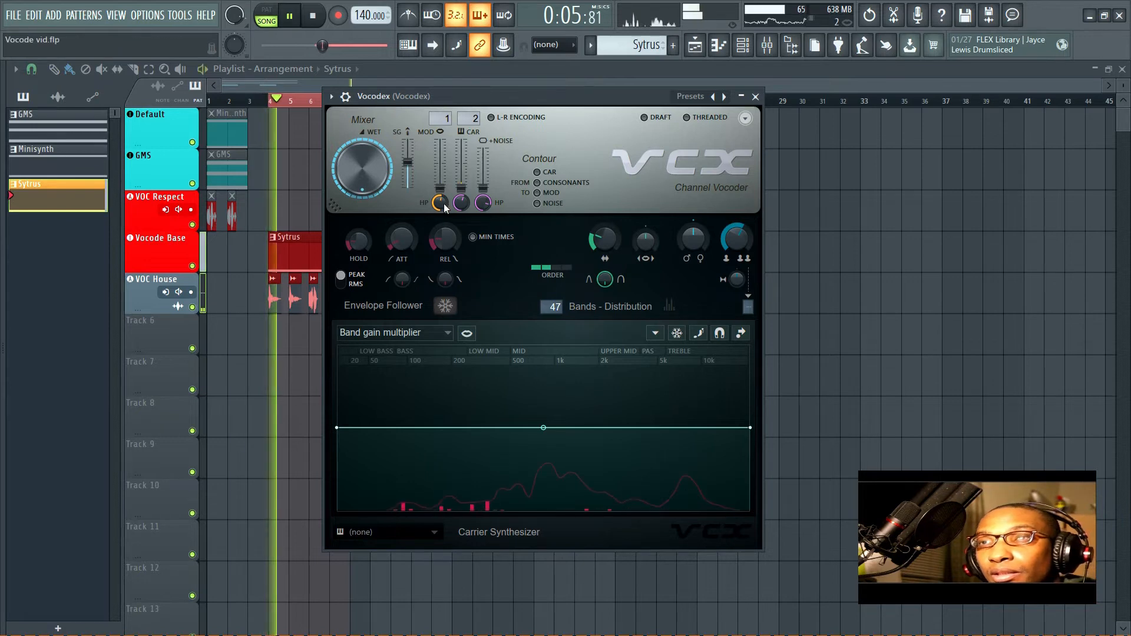
{"action": "key", "text": "space"}
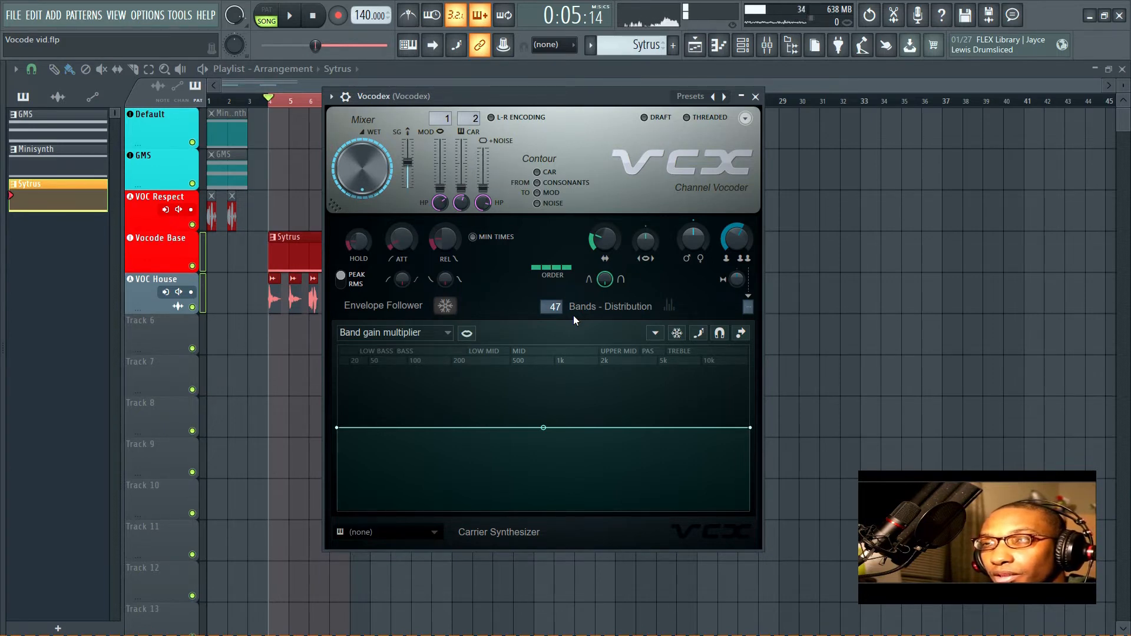
{"action": "key", "text": "space"}
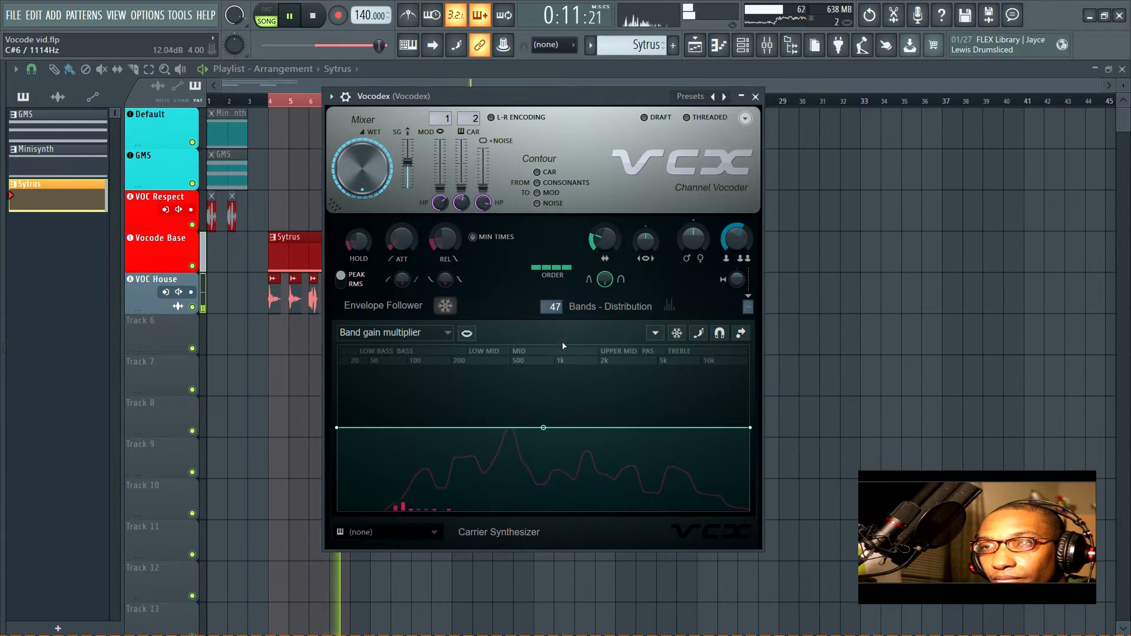
{"action": "key", "text": "space"}
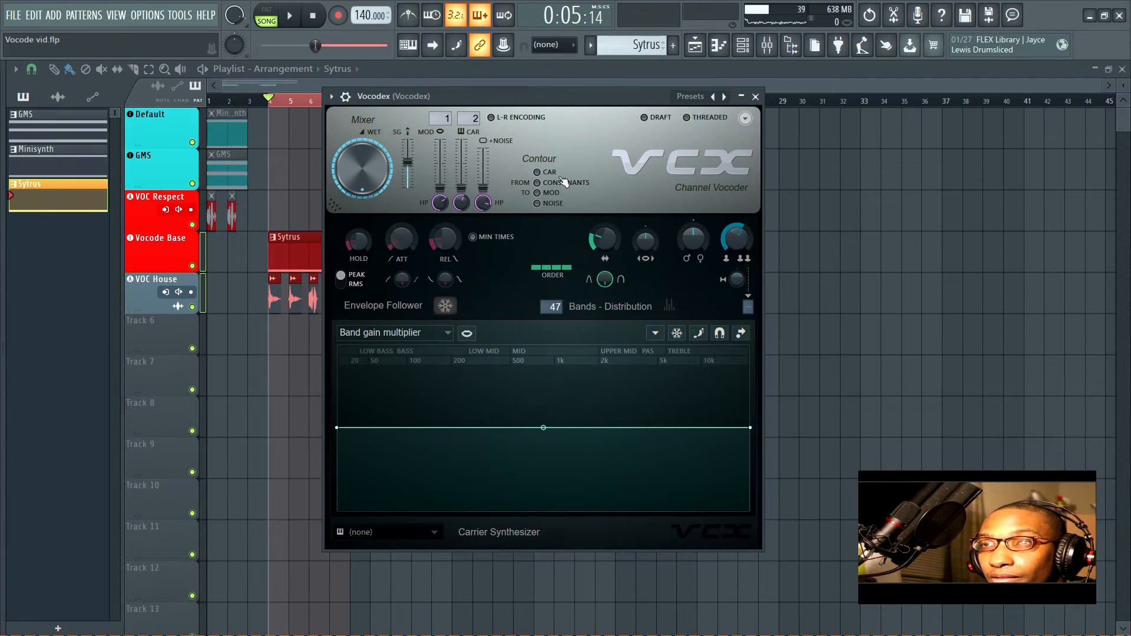
Apply the contour from consonants to the modulator and audition the loop.
{"action": "left_click", "coordinate": [537, 182]}
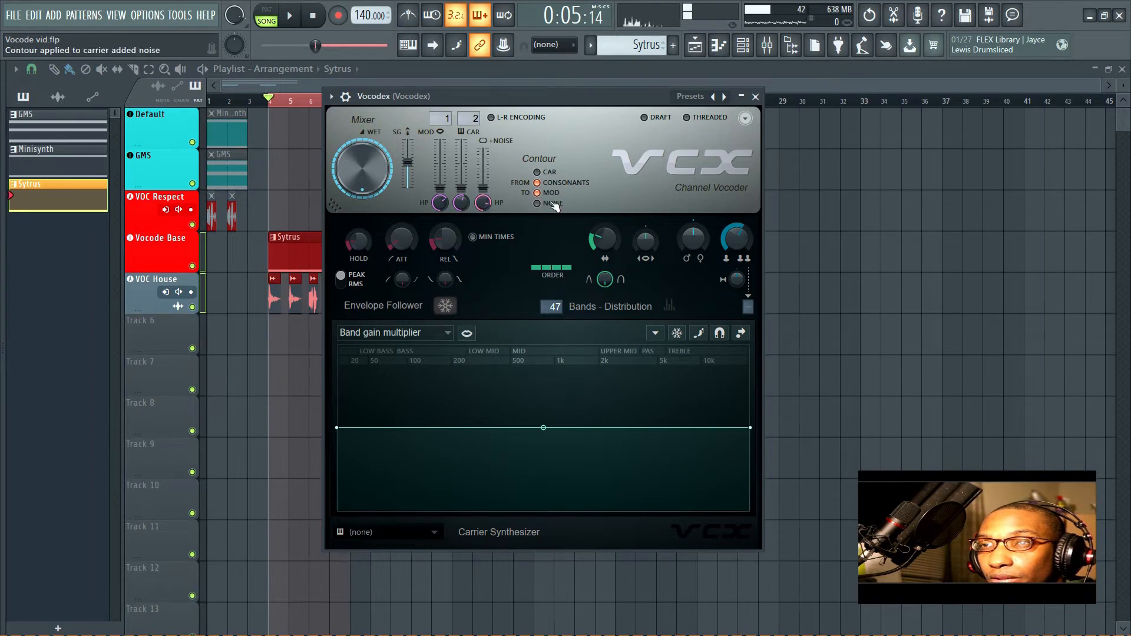
{"action": "key", "text": "space"}
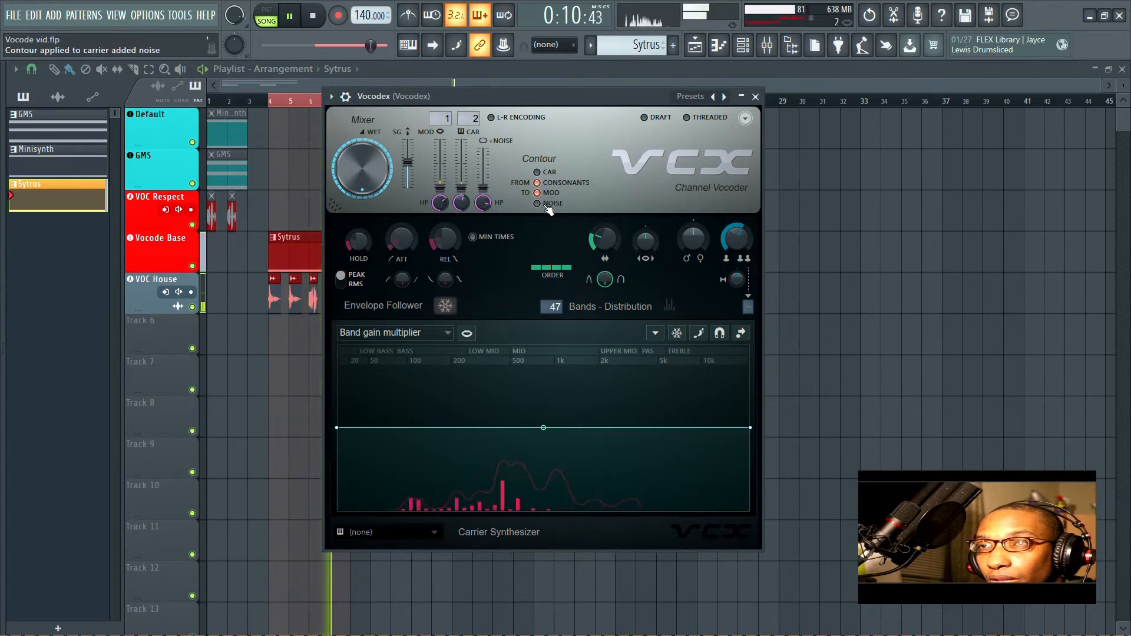
{"action": "key", "text": "space"}
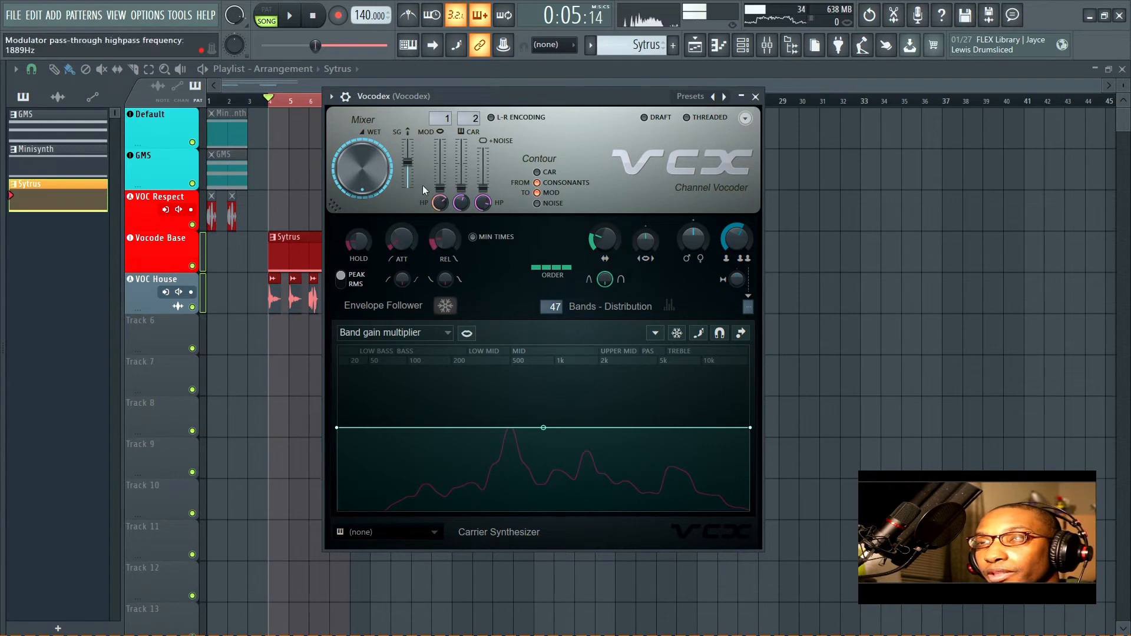
Raise the soundgoodizing level slightly while the loop plays and reposition the Vocodex window.
{"action": "key", "text": "space"}
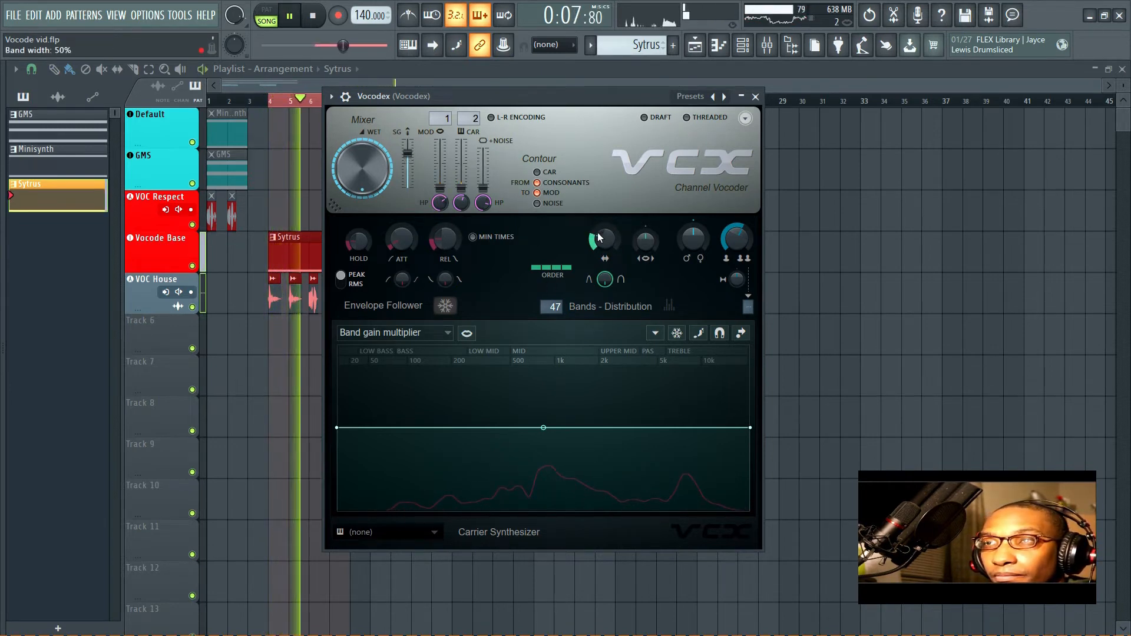
{"action": "left_click_drag", "start_coordinate": [594, 94], "coordinate": [554, 84]}
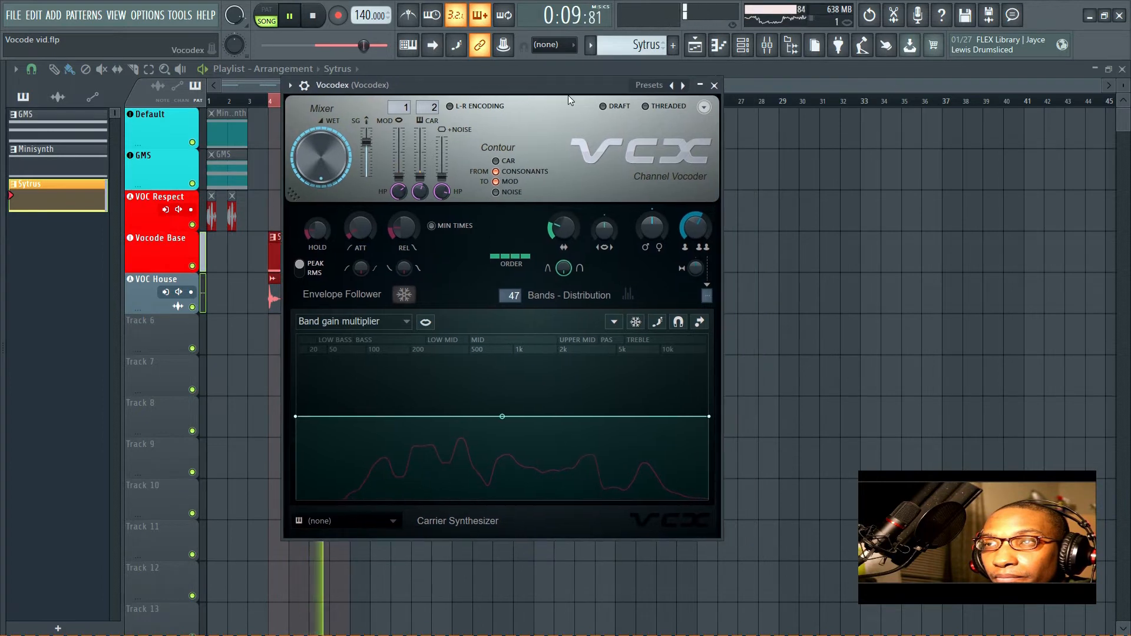
{"action": "key", "text": "space"}
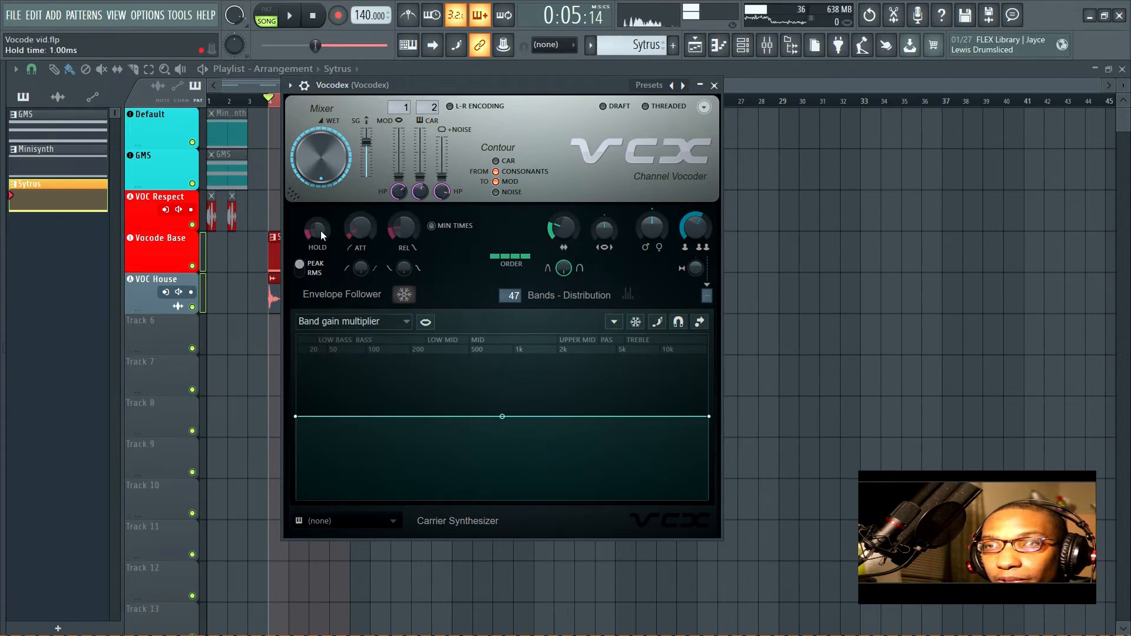
Adjust the envelope follower's attack and release, enable Min Times, and set the hold time to 1.14 ms while auditioning the loop.
{"action": "key", "text": "space"}
{"action": "left_click_drag", "start_coordinate": [362, 232], "coordinate": [405, 232]}
{"action": "left_click", "coordinate": [432, 226]}
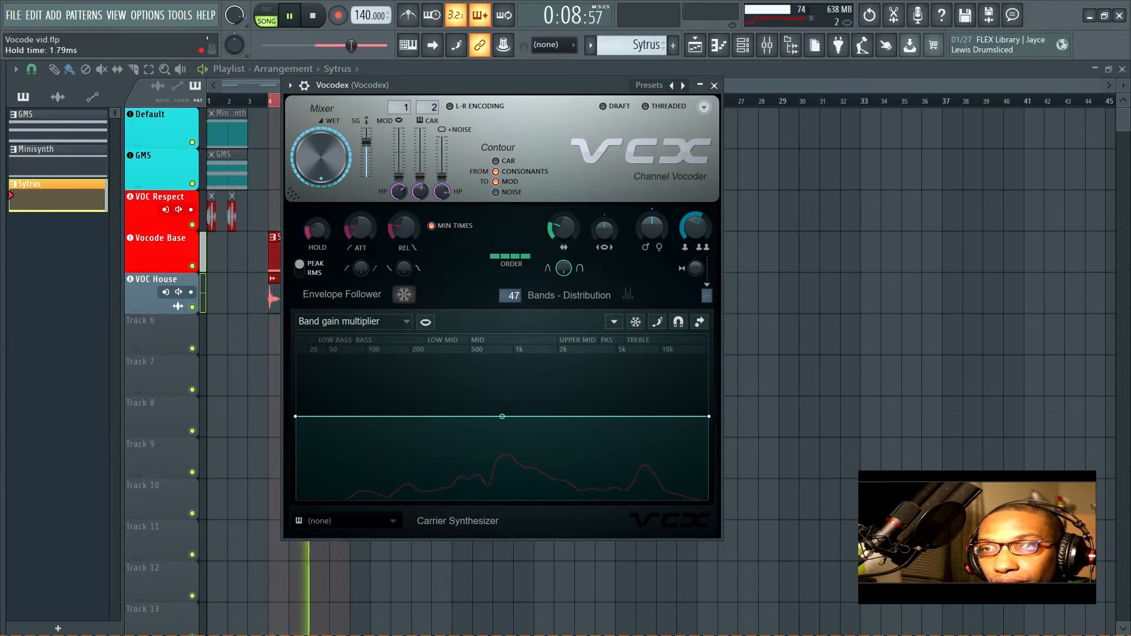
{"action": "scroll", "coordinate": [315, 234], "scroll_direction": "down", "scroll_amount": 2}
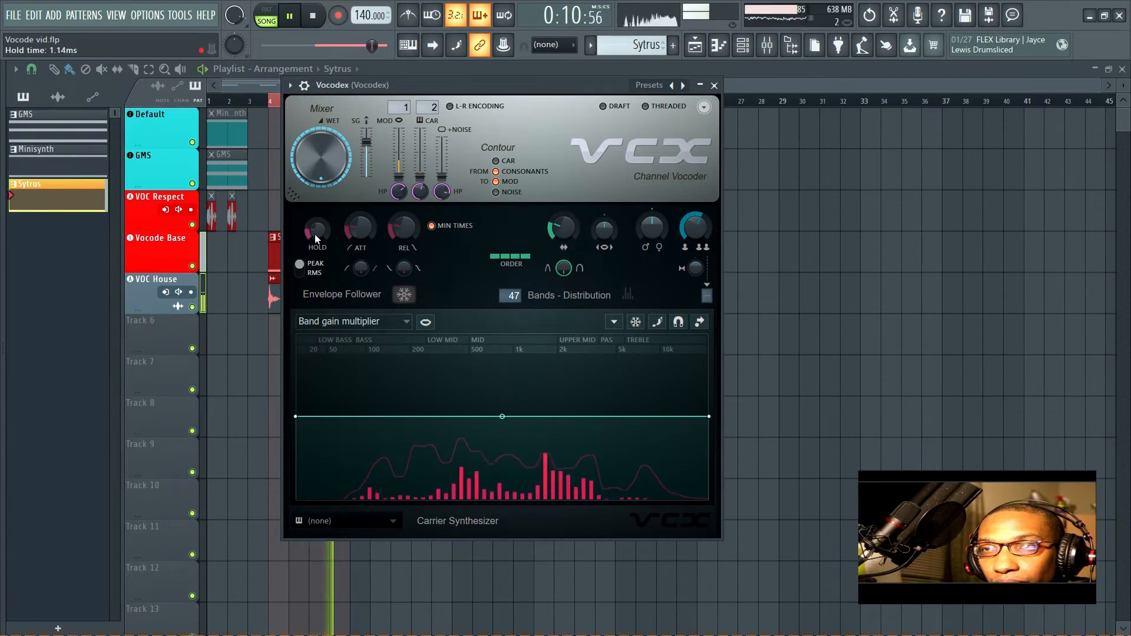
{"action": "key", "text": "space"}
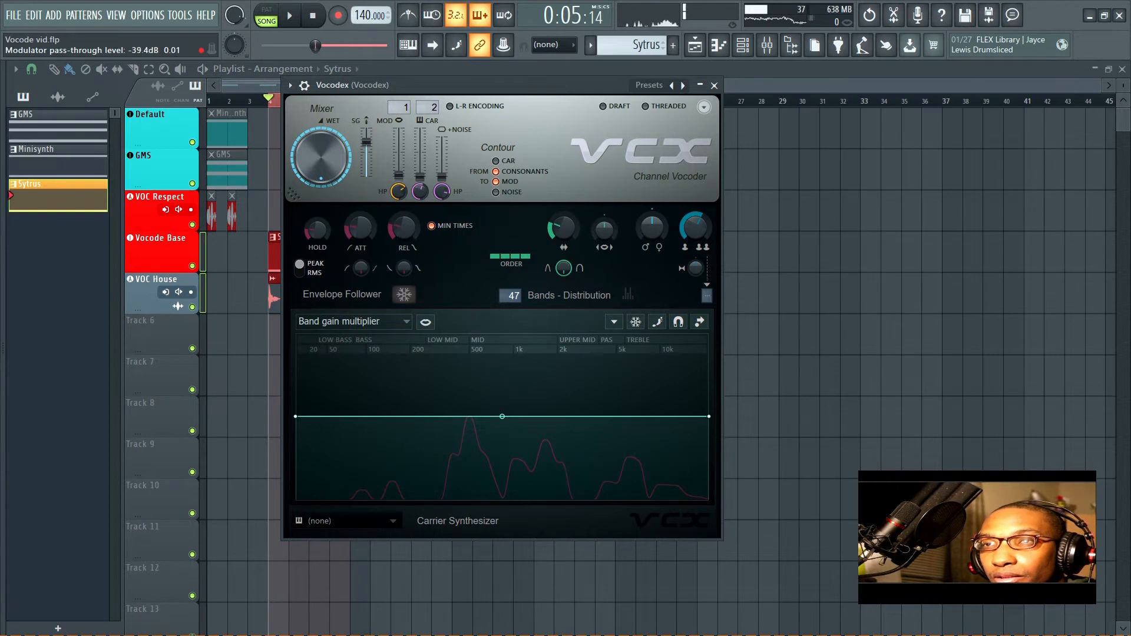
Save the project and raise the modulator pass-through level to about -6.4 dB while auditioning the loop.
{"action": "key", "text": "ctrl+s"}
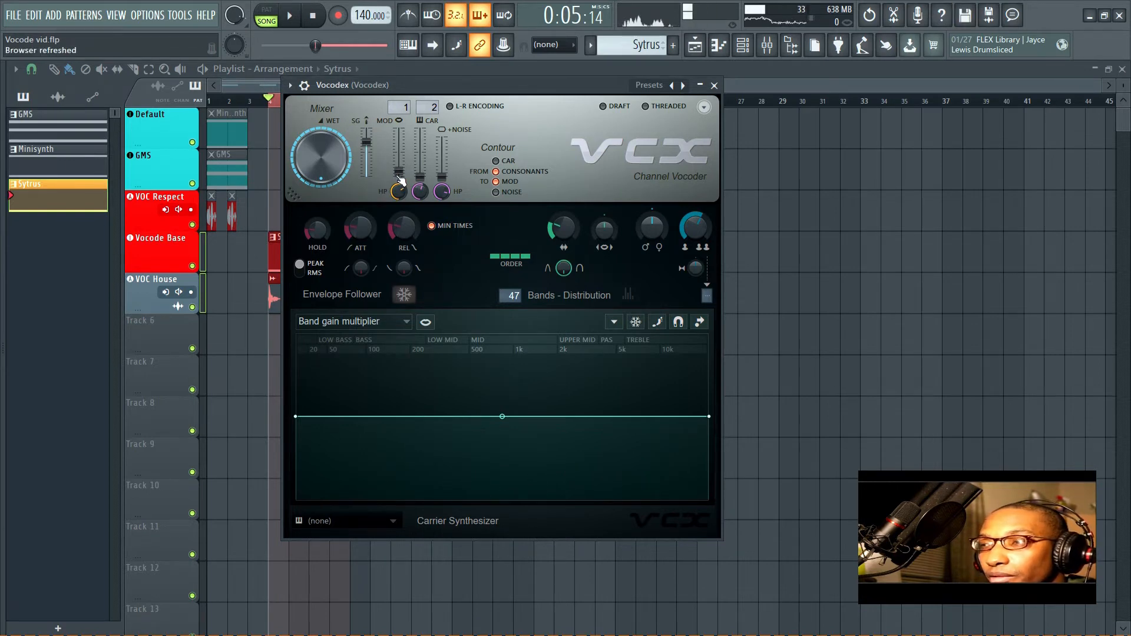
{"action": "scroll", "coordinate": [402, 175], "scroll_direction": "up", "scroll_amount": 10}
{"action": "mouse_move", "coordinate": [399, 141]}
{"action": "left_mouse_down"}
{"action": "mouse_move", "coordinate": [398, 177]}
{"action": "mouse_move", "coordinate": [399, 152]}
{"action": "left_mouse_up"}
{"action": "key", "text": "space"}
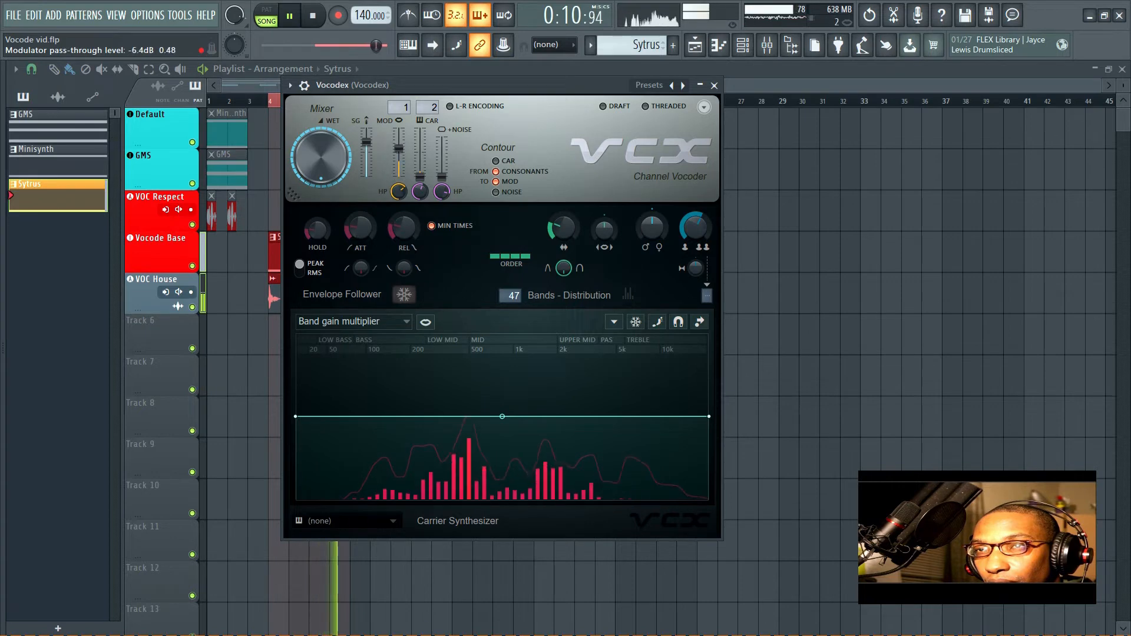
{"action": "key", "text": "space"}
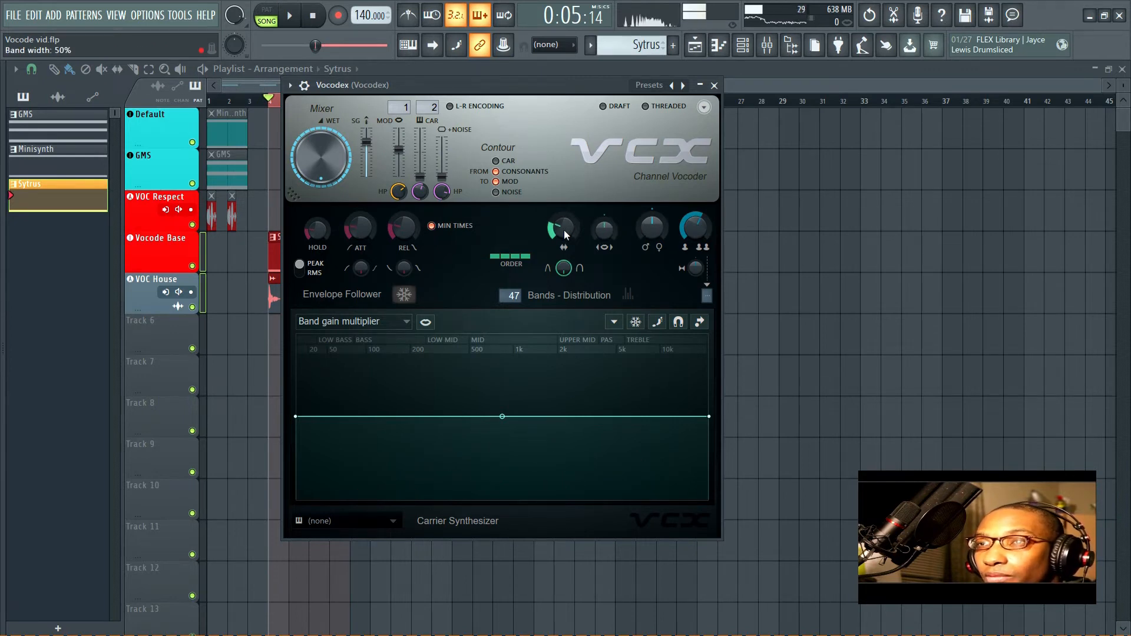
Widen the Vocodex band width to 116% while the loop plays.
{"action": "key", "text": "space"}
{"action": "left_click_drag", "start_coordinate": [564, 227], "coordinate": [564, 188]}
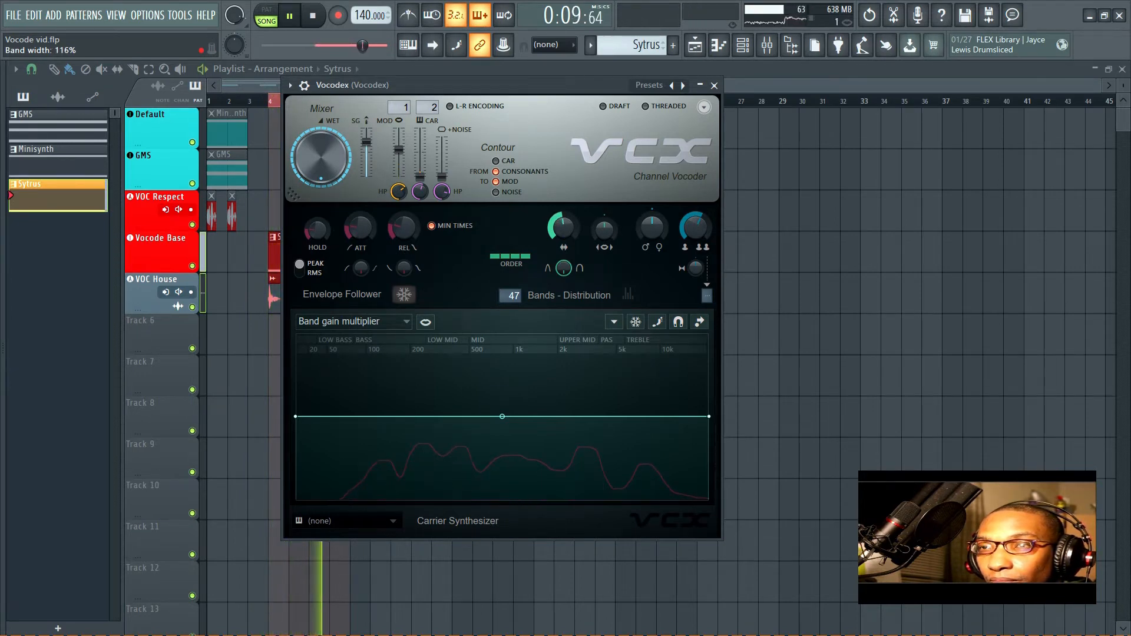
{"action": "key", "text": "space"}
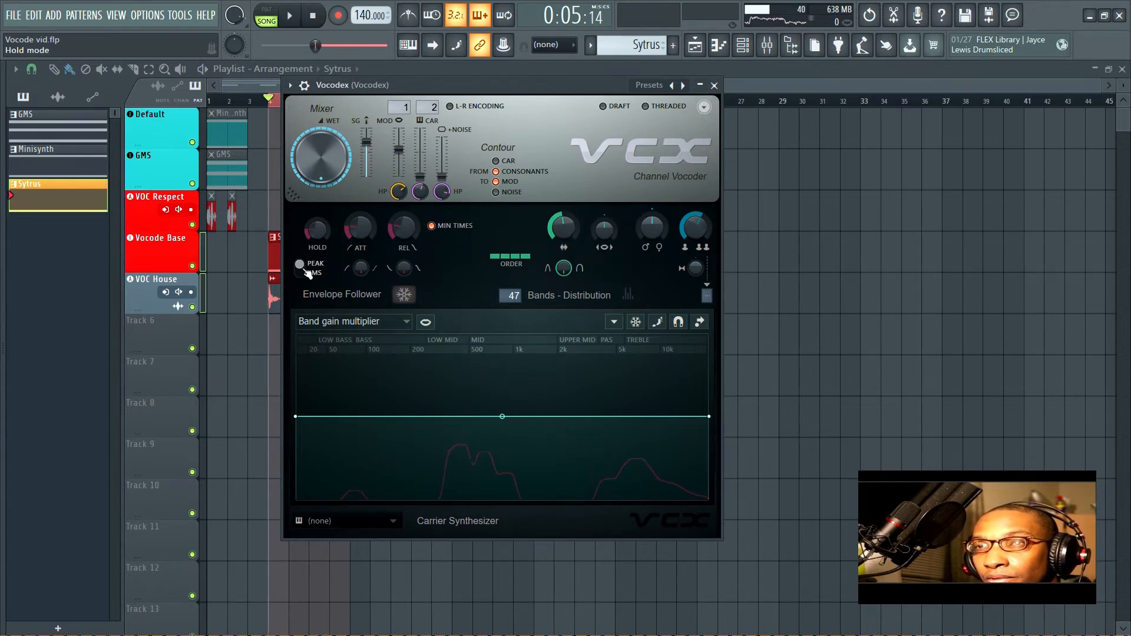
Compare the Peak and RMS hold modes while auditioning the loop, and keep RMS selected.
{"action": "key", "text": "space"}
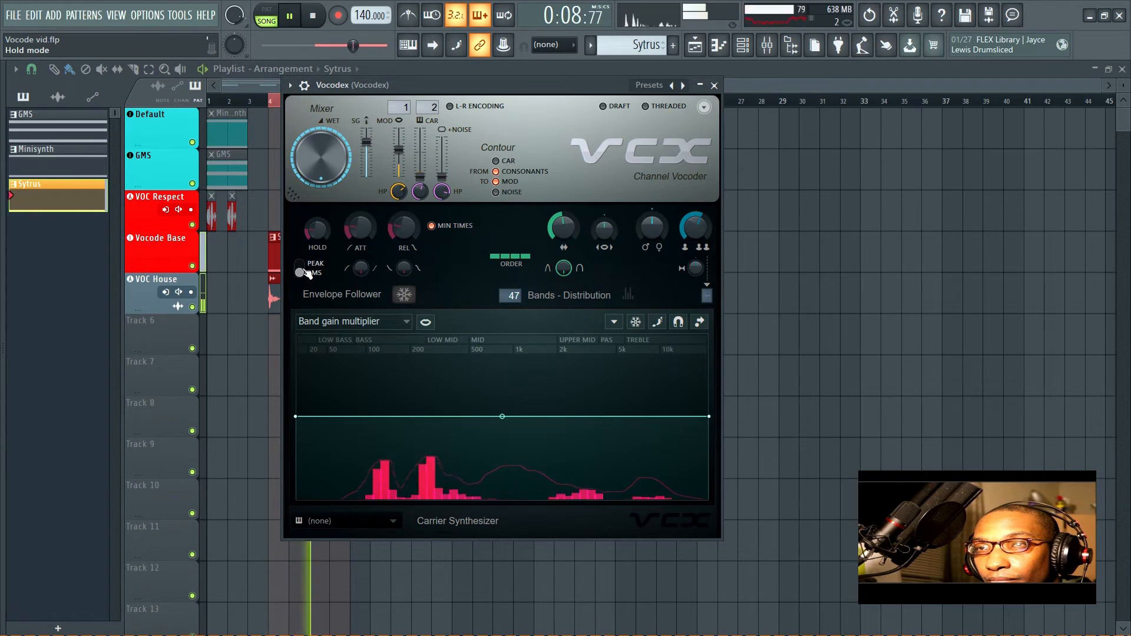
{"action": "key", "text": "space"}
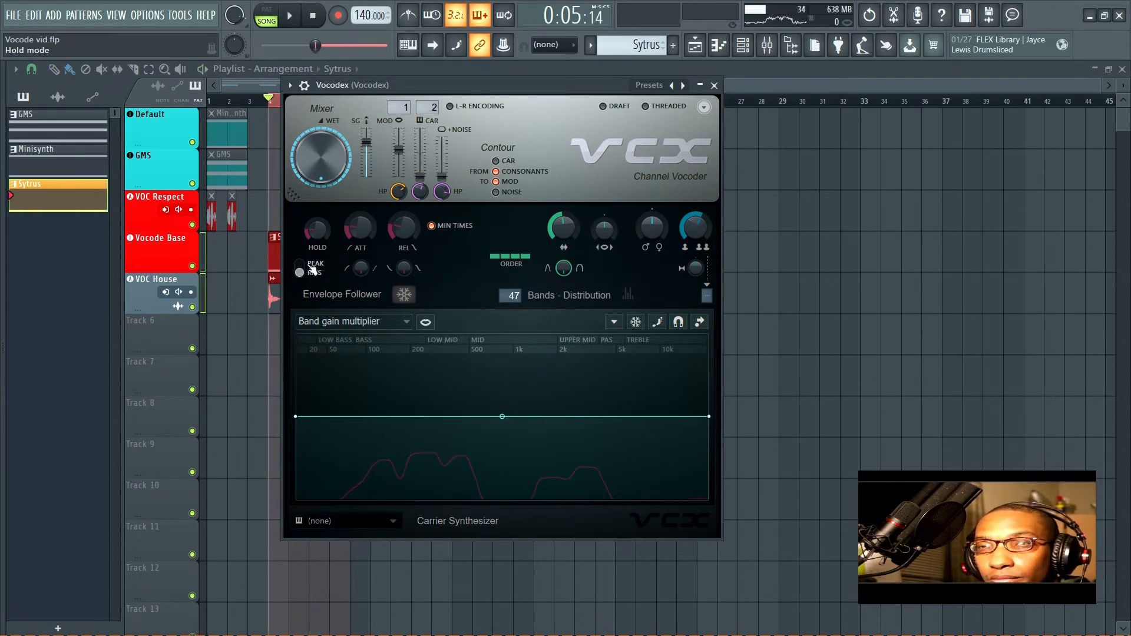
{"action": "key", "text": "space"}
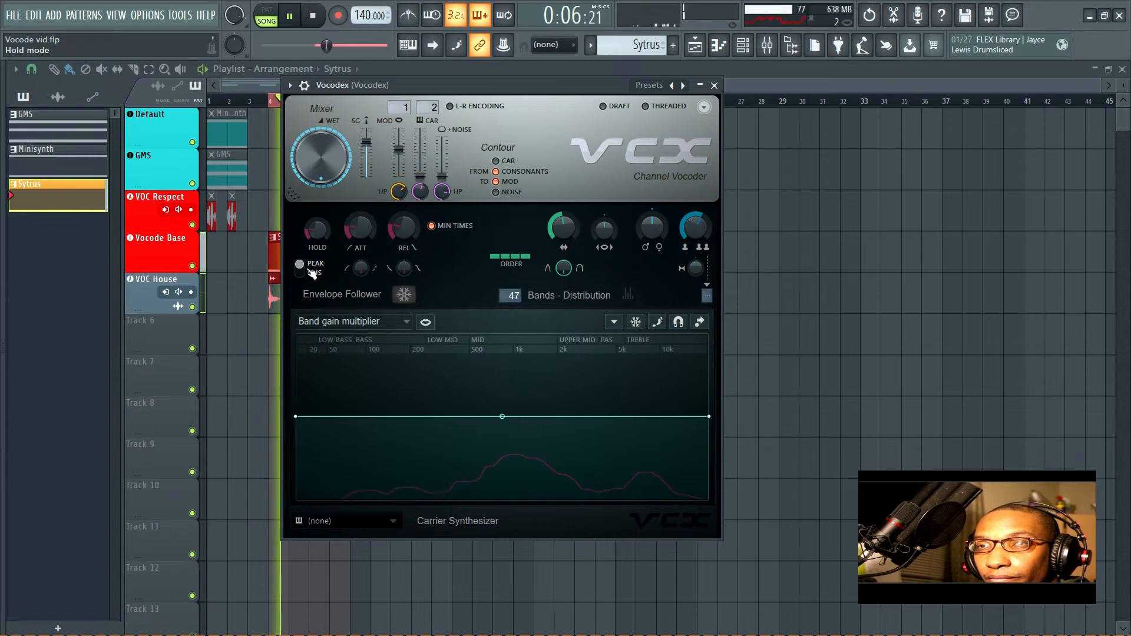
{"action": "key", "text": "space"}
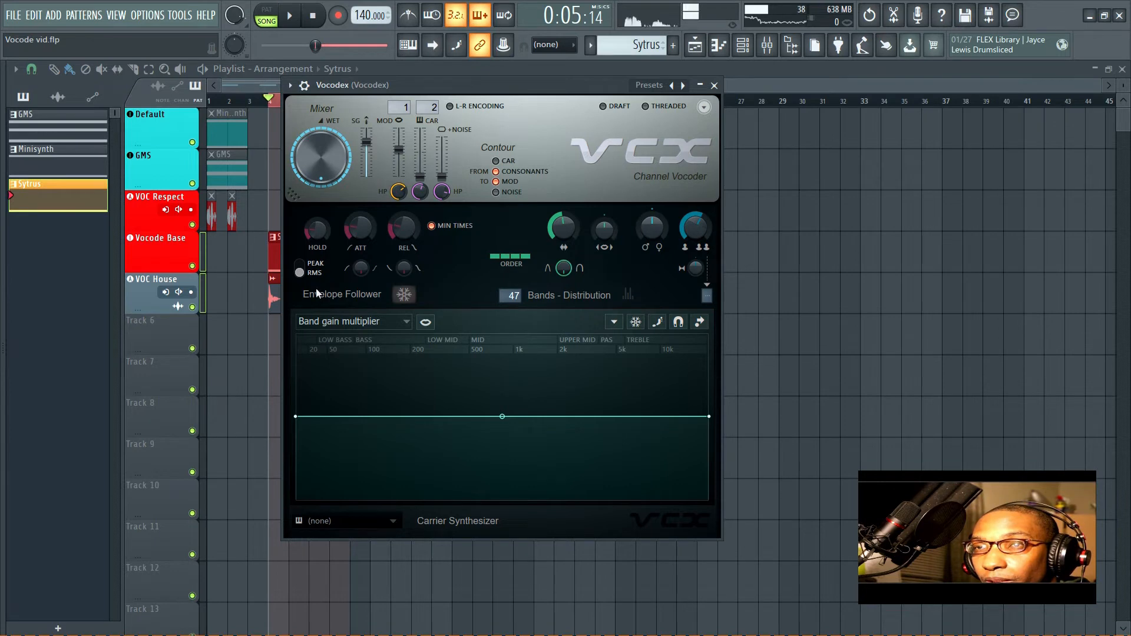
Compare band filter orders 2, 3 and 4 during playback, keep order 4, and raise the envelope follower's attack curve.
{"action": "left_click", "coordinate": [517, 257]}
{"action": "key", "text": "space"}
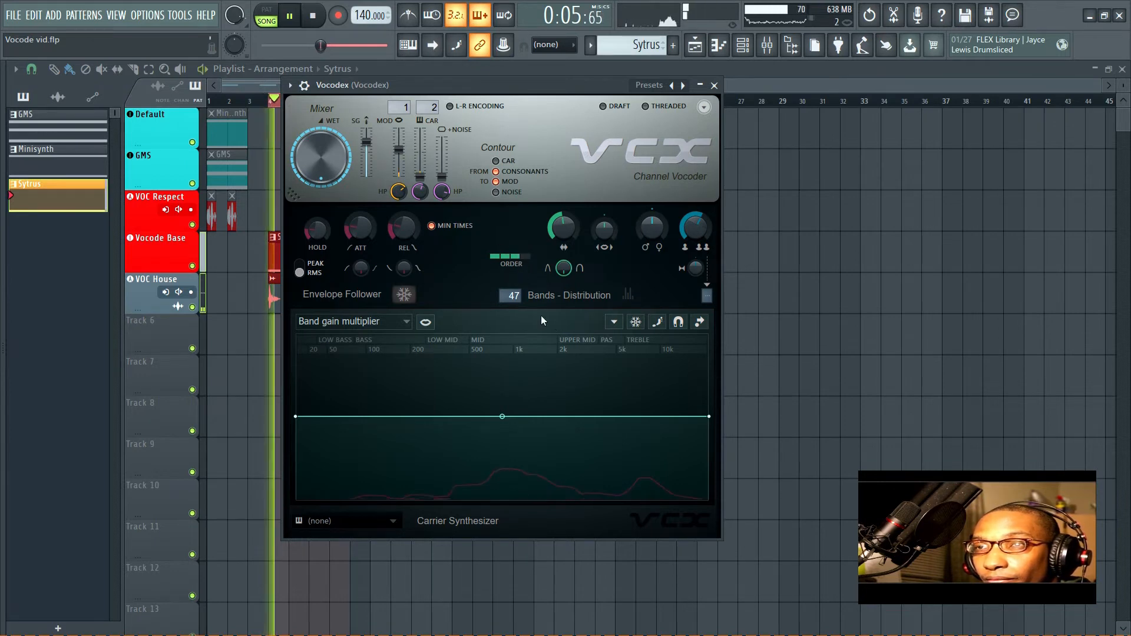
{"action": "left_click", "coordinate": [525, 258]}
{"action": "left_click", "coordinate": [506, 257]}
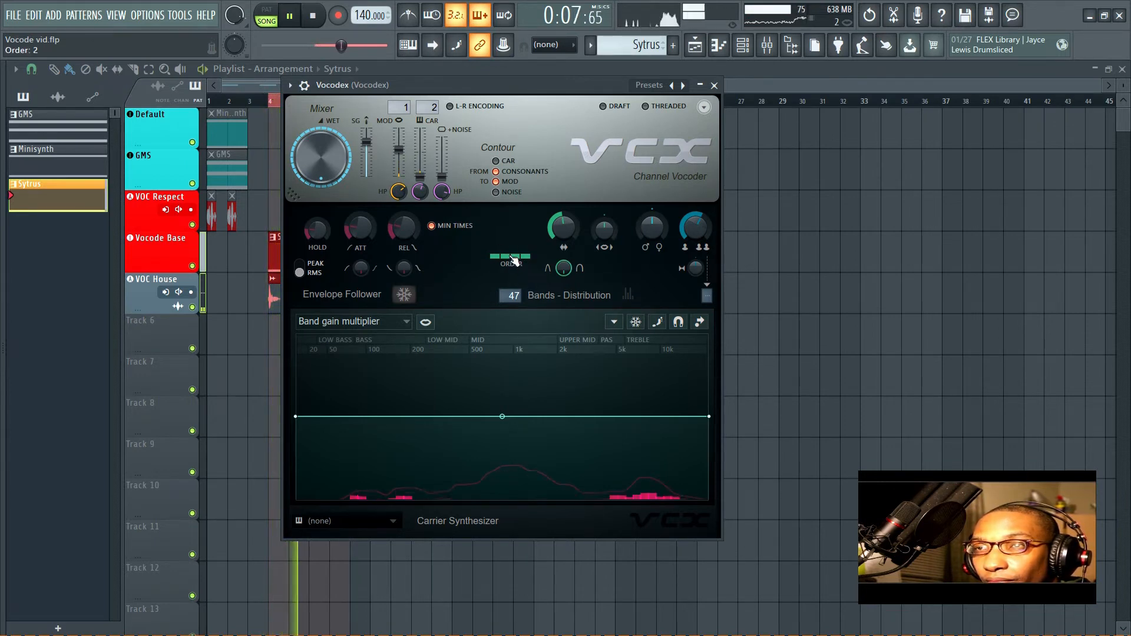
{"action": "left_click", "coordinate": [517, 256]}
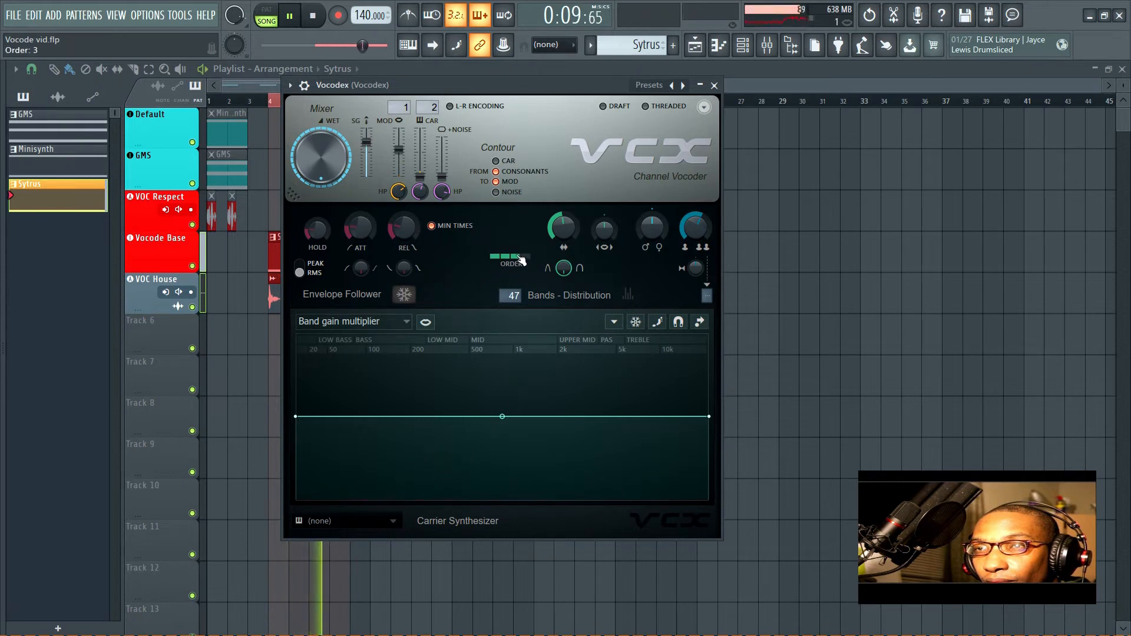
{"action": "left_click", "coordinate": [526, 257]}
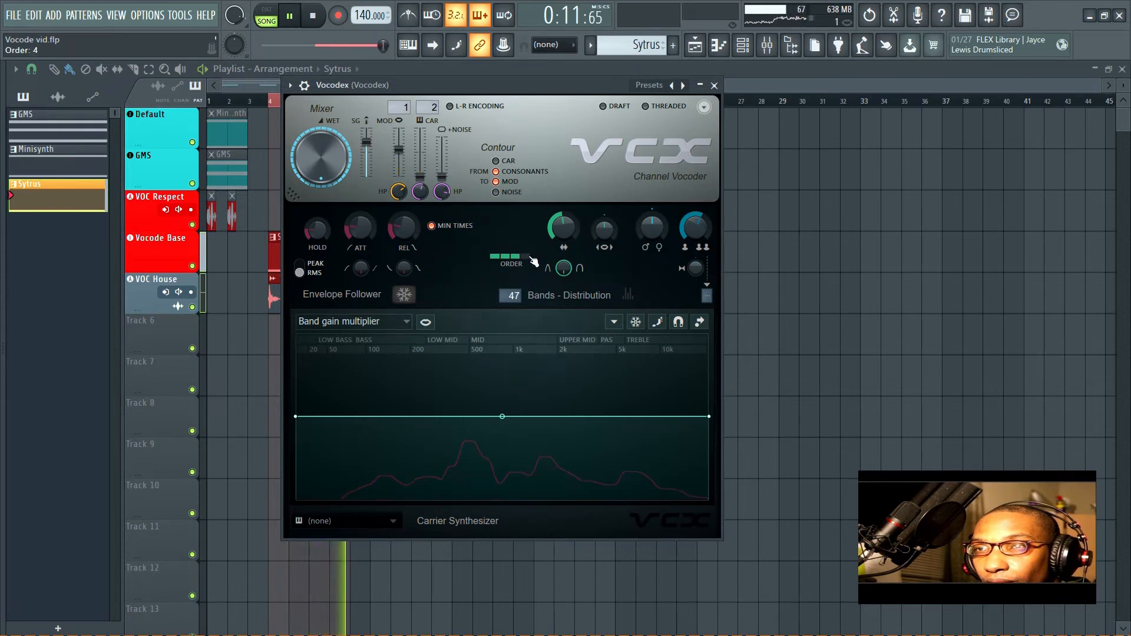
{"action": "left_click_drag", "start_coordinate": [359, 269], "coordinate": [359, 257]}
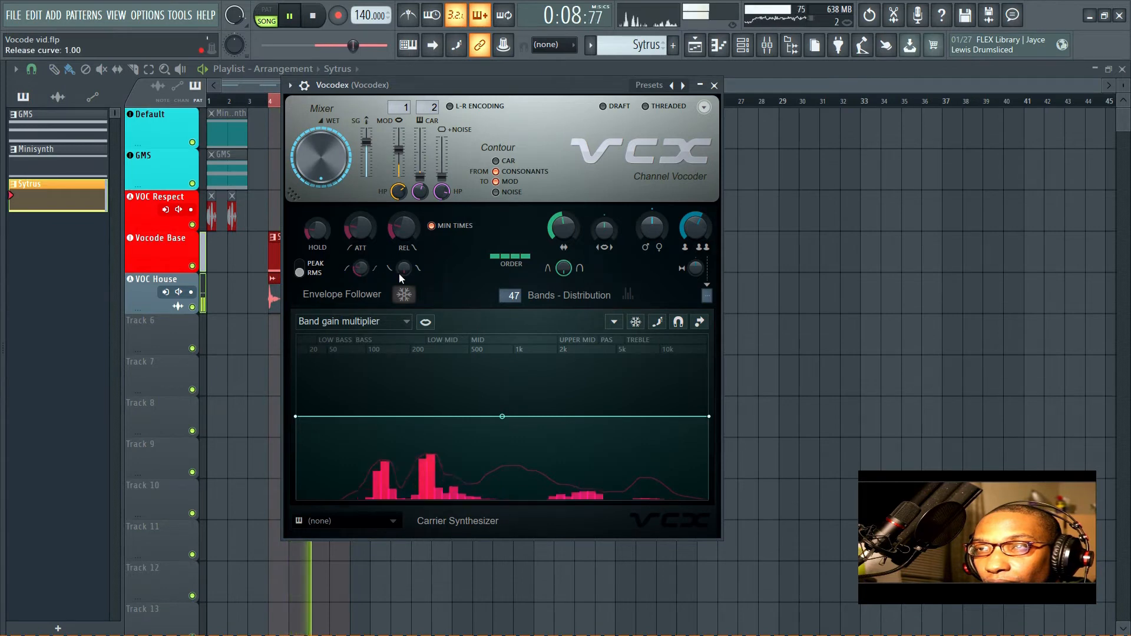
{"action": "key", "text": "space"}
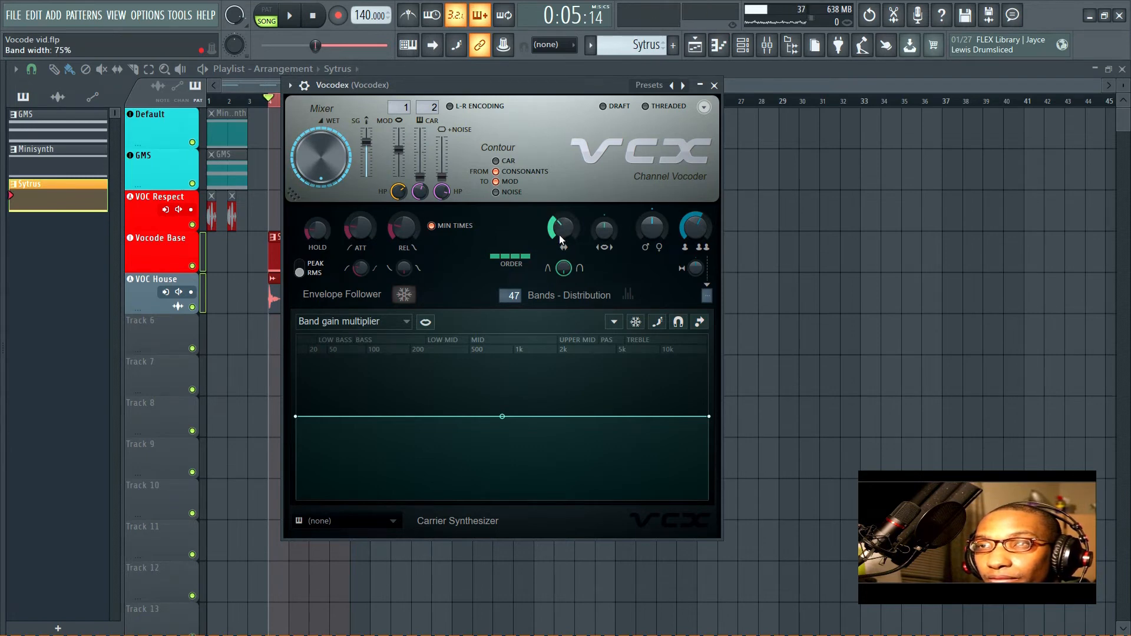
Sweep the band width up to 176% and down to 1% while auditioning the loop, and set it to 44%.
{"action": "mouse_move", "coordinate": [561, 232]}
{"action": "left_mouse_down"}
{"action": "mouse_move", "coordinate": [560, 219]}
{"action": "mouse_move", "coordinate": [561, 230]}
{"action": "left_mouse_up"}
{"action": "key", "text": "space"}
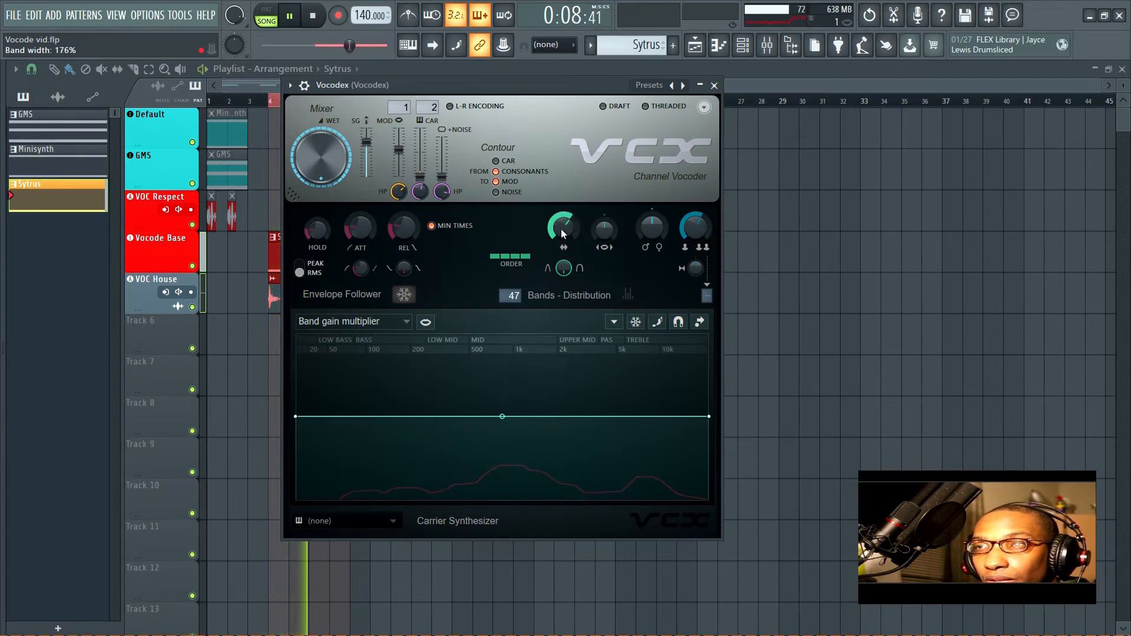
{"action": "left_click_drag", "start_coordinate": [560, 228], "coordinate": [560, 250]}
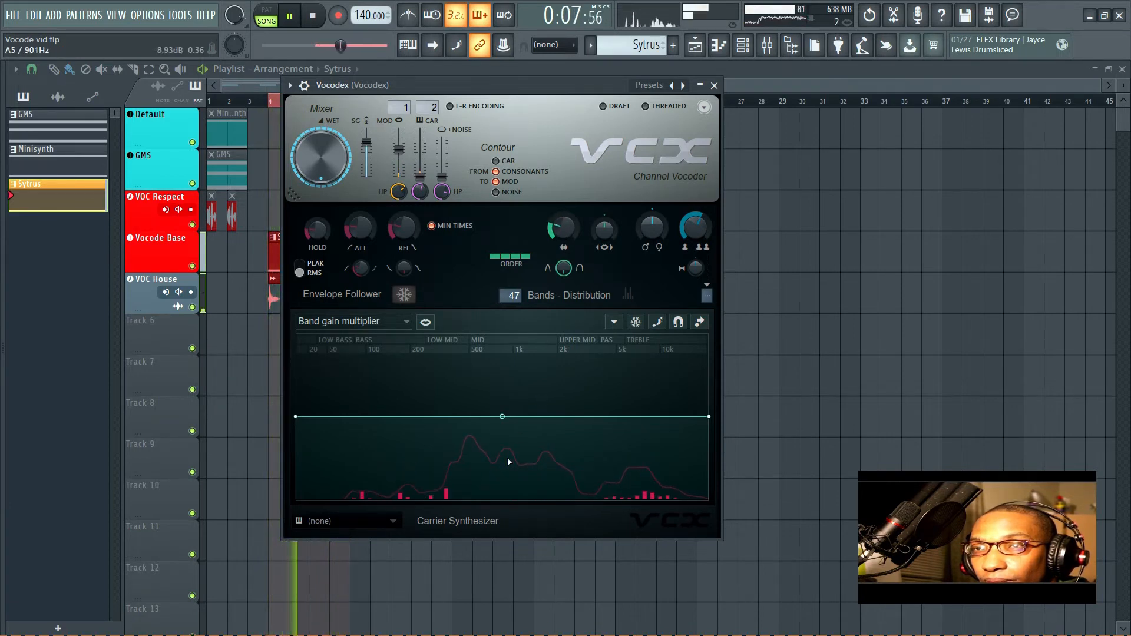
{"action": "key", "text": "space"}
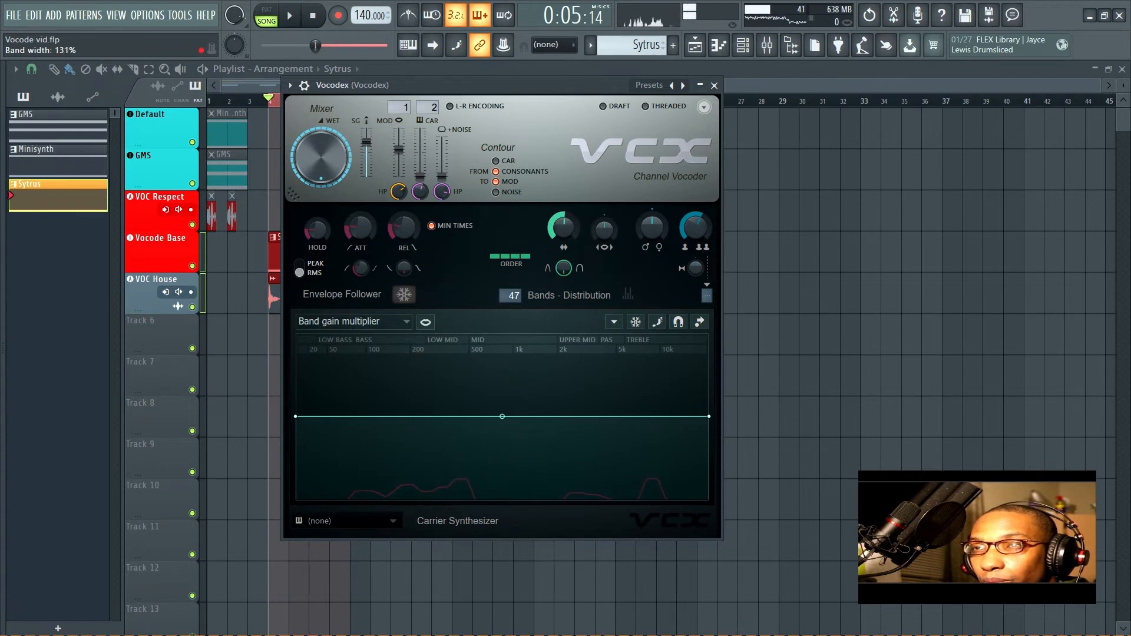
{"action": "key", "text": "space"}
{"action": "left_click_drag", "start_coordinate": [561, 235], "coordinate": [560, 270]}
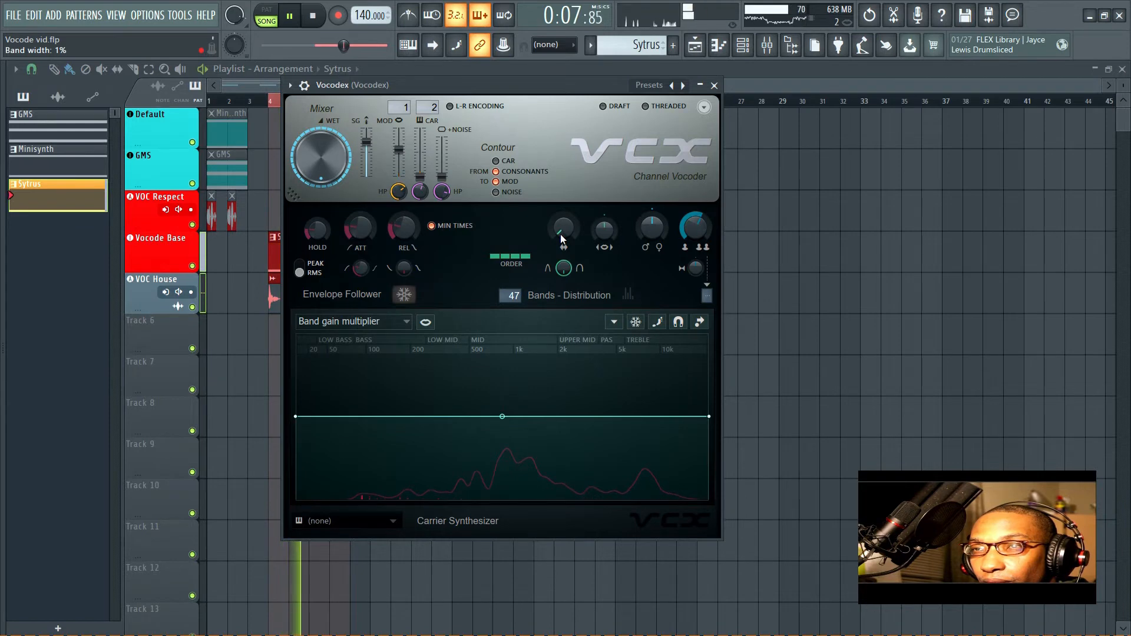
{"action": "key", "text": "space"}
{"action": "left_click_drag", "start_coordinate": [560, 234], "coordinate": [560, 228]}
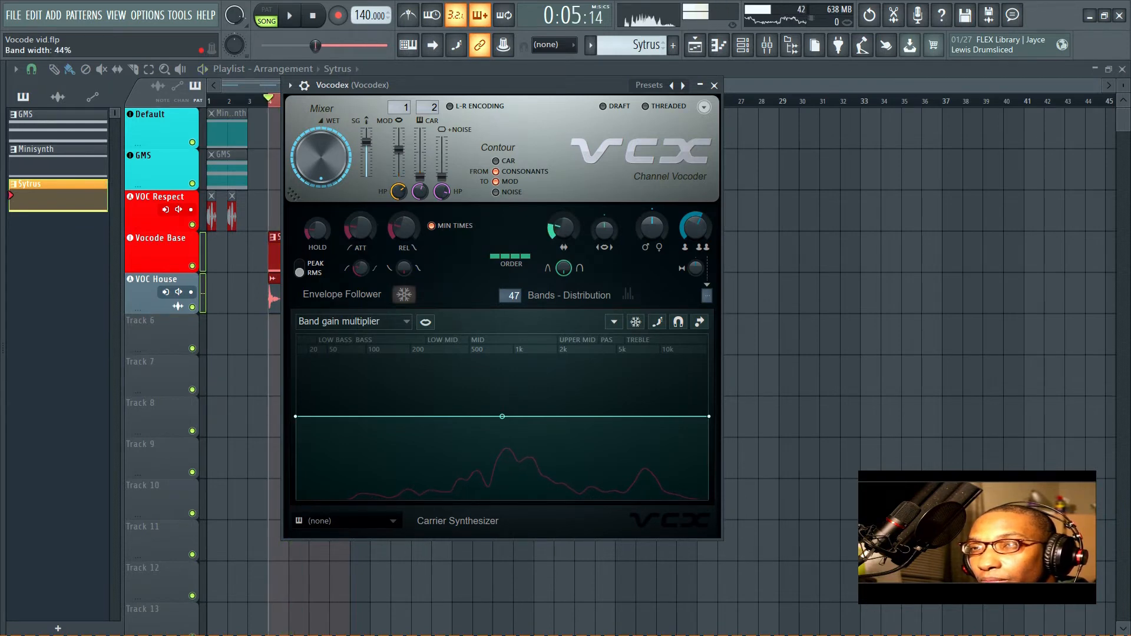
Raise the Vocodex band width by ear while the loop plays, and stop playback.
{"action": "key", "text": "space"}
{"action": "mouse_move", "coordinate": [560, 234]}
{"action": "left_mouse_down"}
{"action": "mouse_move", "coordinate": [560, 213]}
{"action": "mouse_move", "coordinate": [560, 246]}
{"action": "left_mouse_up"}
{"action": "key", "text": "space"}
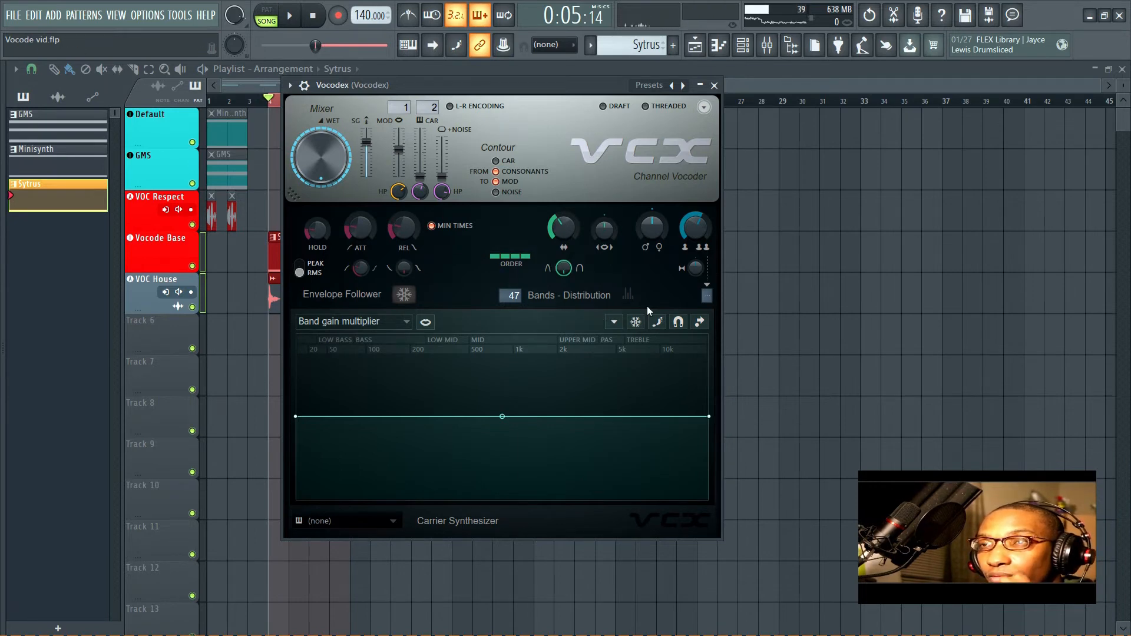
Look through the list of Vocodex band parameters that can be edited, keep Band gain multiplier, and close the plugin window.
{"action": "left_click", "coordinate": [318, 321]}
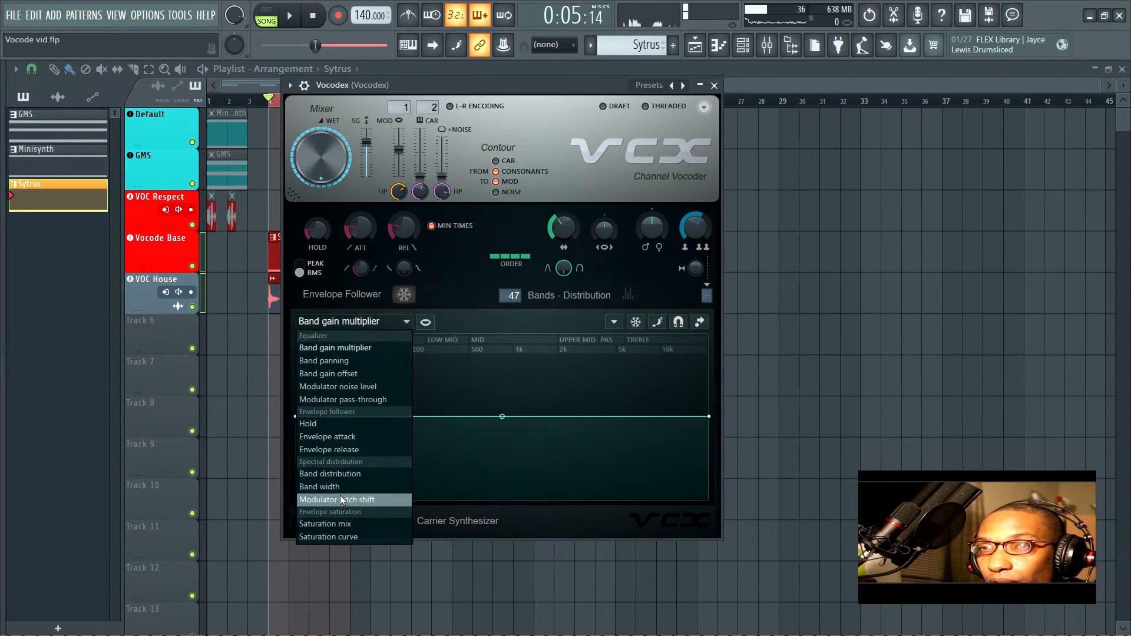
{"action": "left_click", "coordinate": [346, 322]}
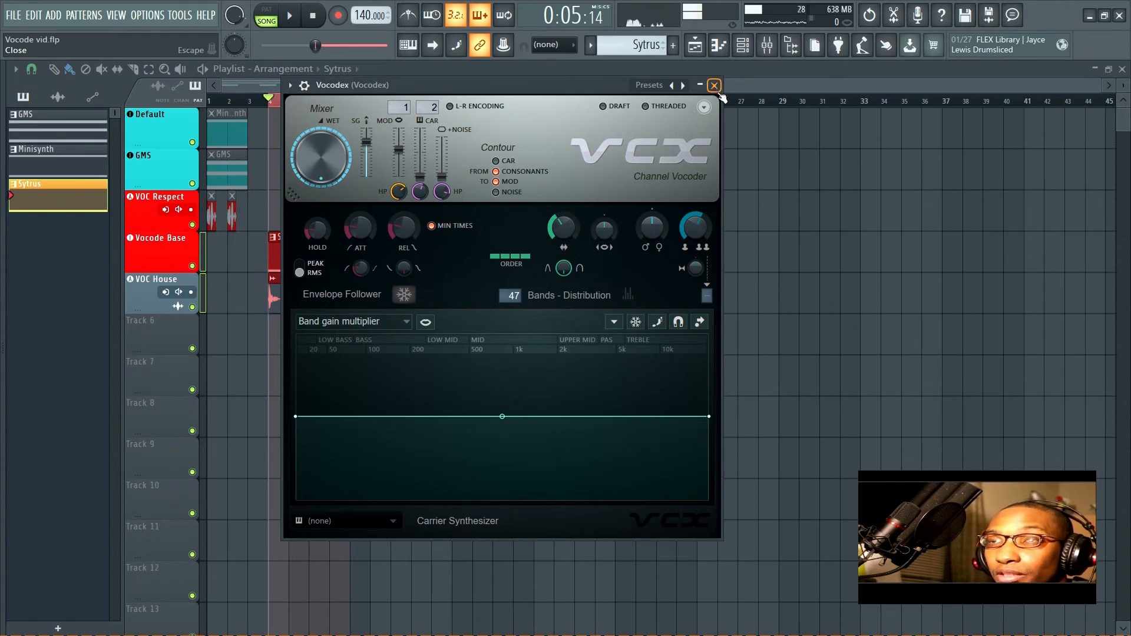
{"action": "left_click", "coordinate": [714, 86]}
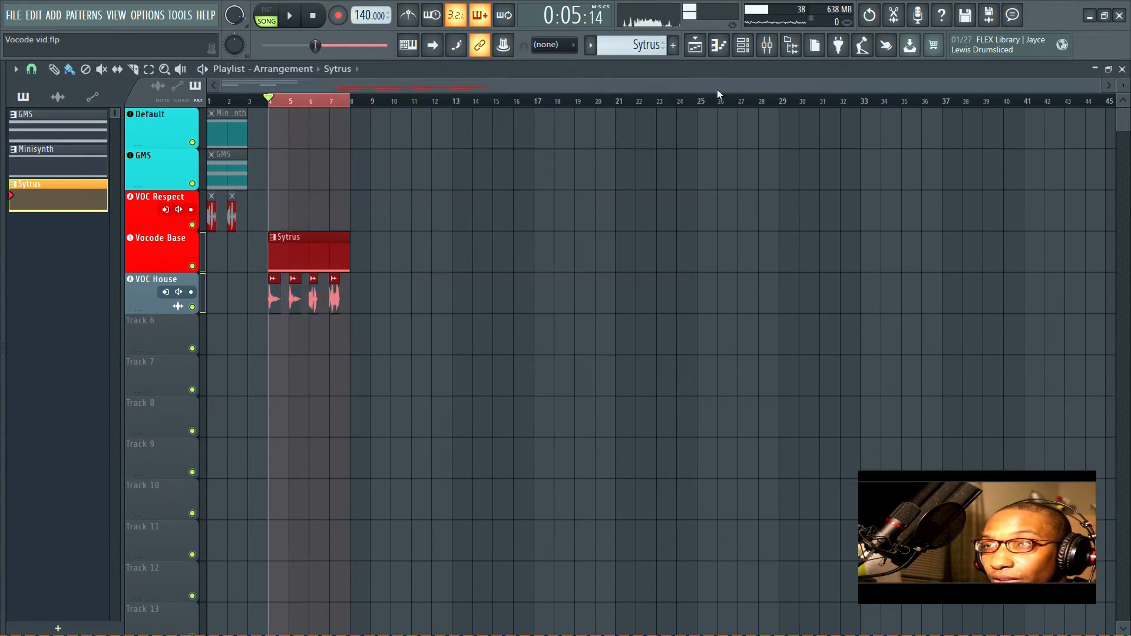
Audition the loop with the mixer in view and inspect the Fruity parametric EQ 2 on the Vocodex track.
{"action": "left_click", "coordinate": [767, 45]}
{"action": "key", "text": "space"}
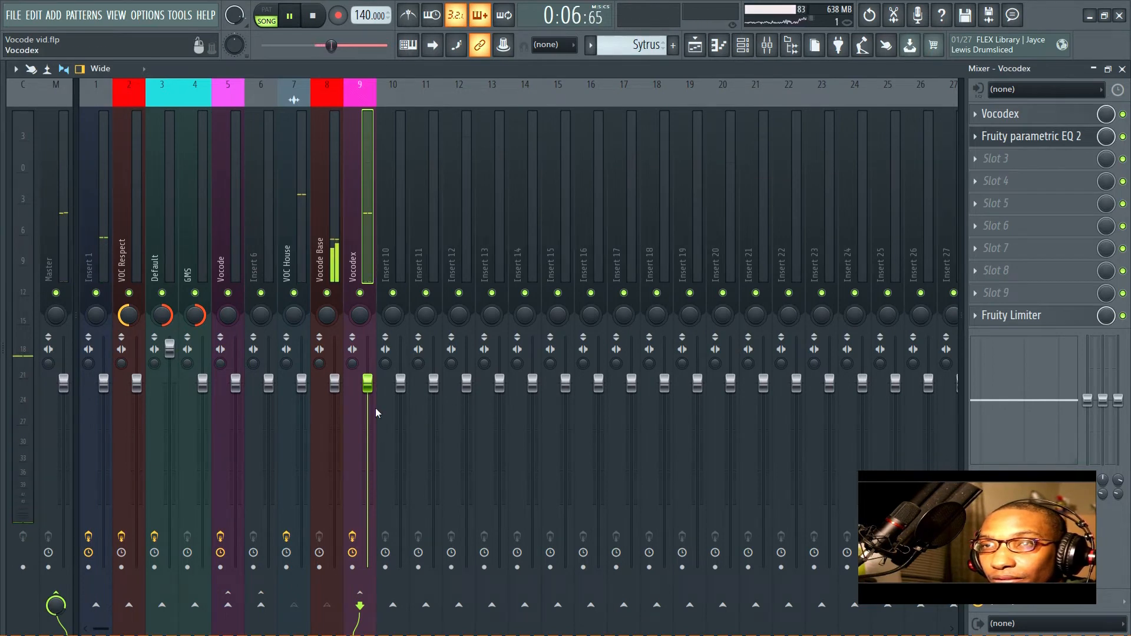
{"action": "key", "text": "space"}
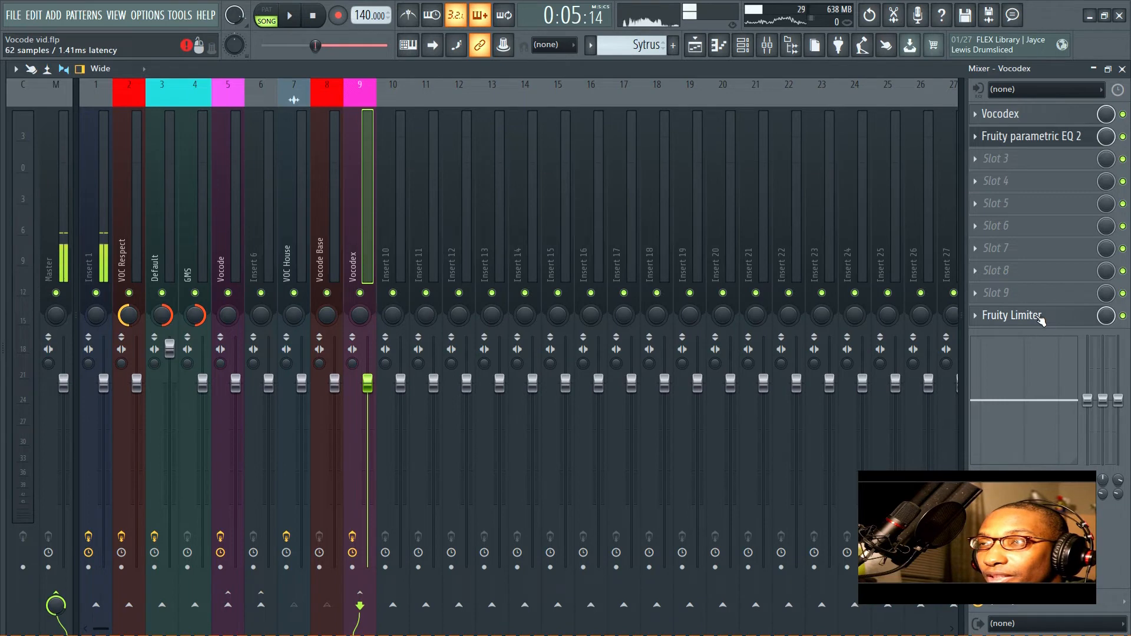
{"action": "left_click", "coordinate": [1031, 136]}
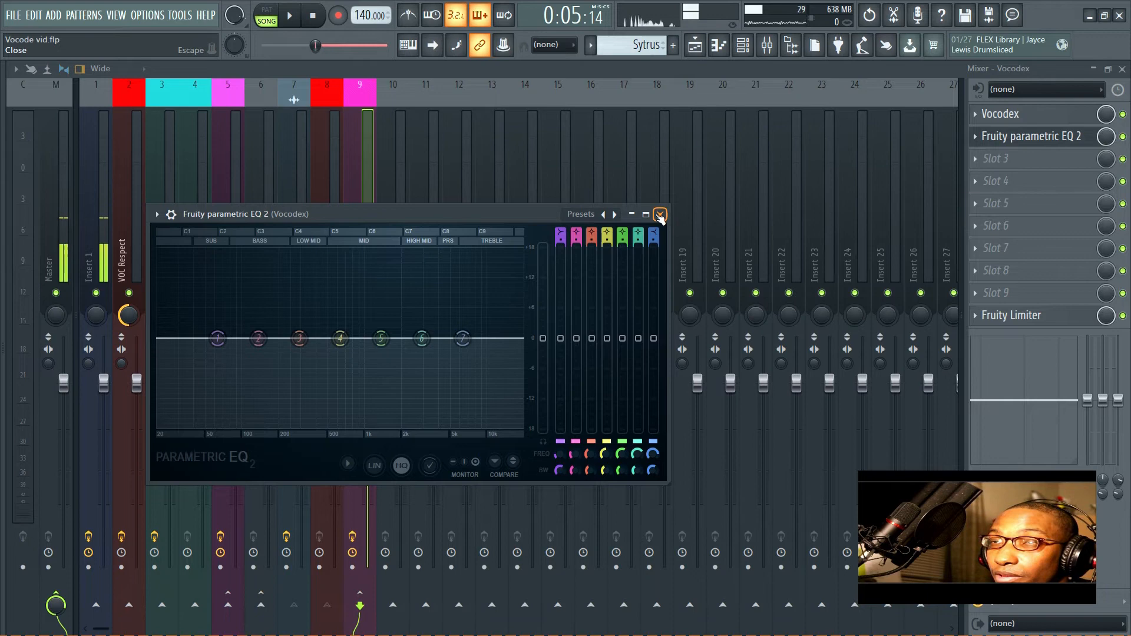
{"action": "left_click", "coordinate": [659, 214]}
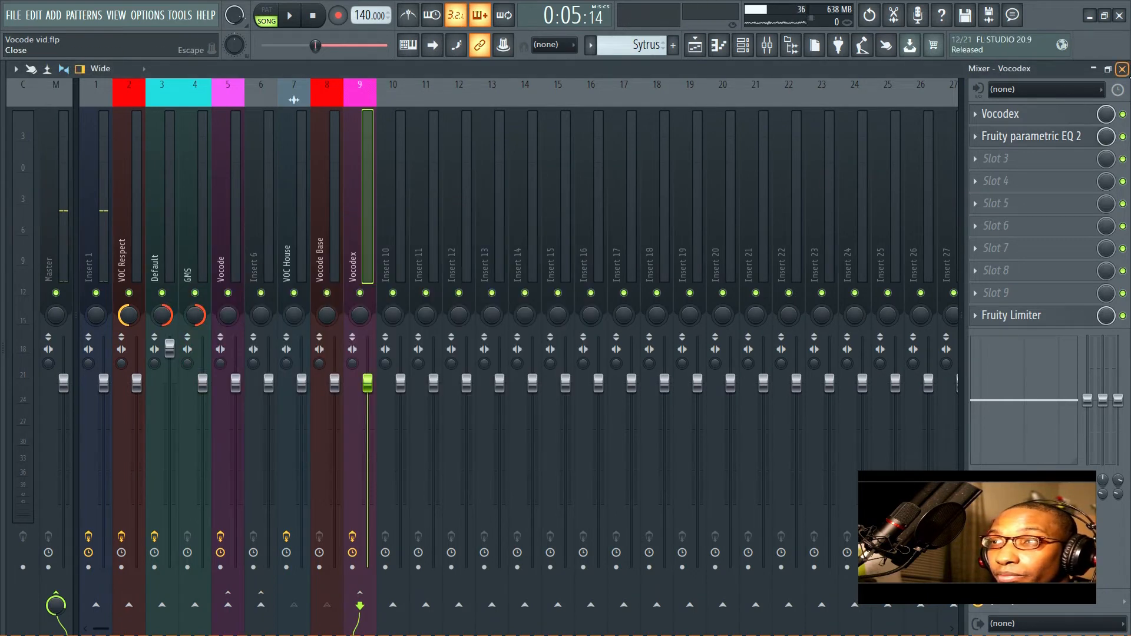
{"action": "left_click", "coordinate": [1122, 68]}
Review the oscillator waveforms of operators 1 and 2 in the Vocode Base Sytrus carrier.
{"action": "left_click", "coordinate": [157, 257]}
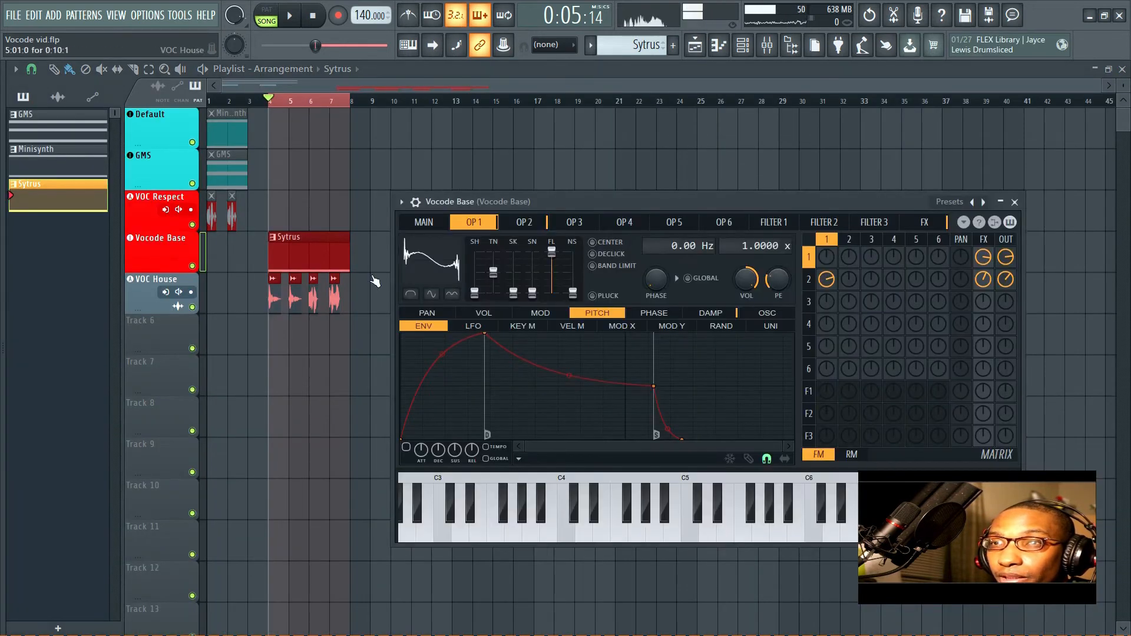
{"action": "left_click_drag", "start_coordinate": [770, 198], "coordinate": [676, 189]}
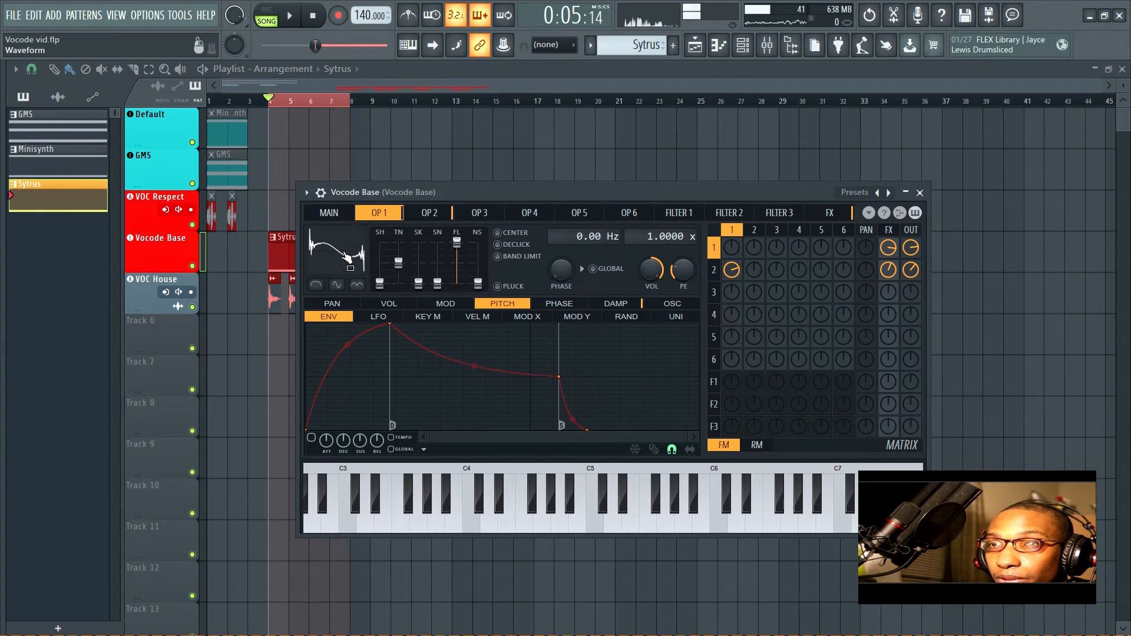
{"action": "left_click", "coordinate": [683, 306]}
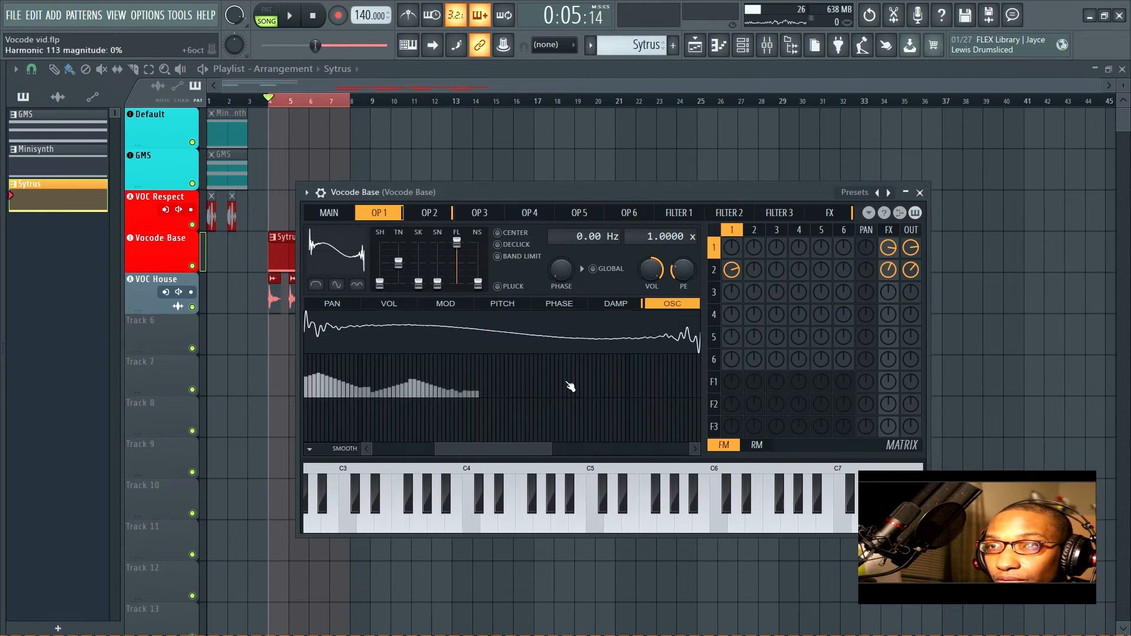
{"action": "left_click", "coordinate": [429, 213]}
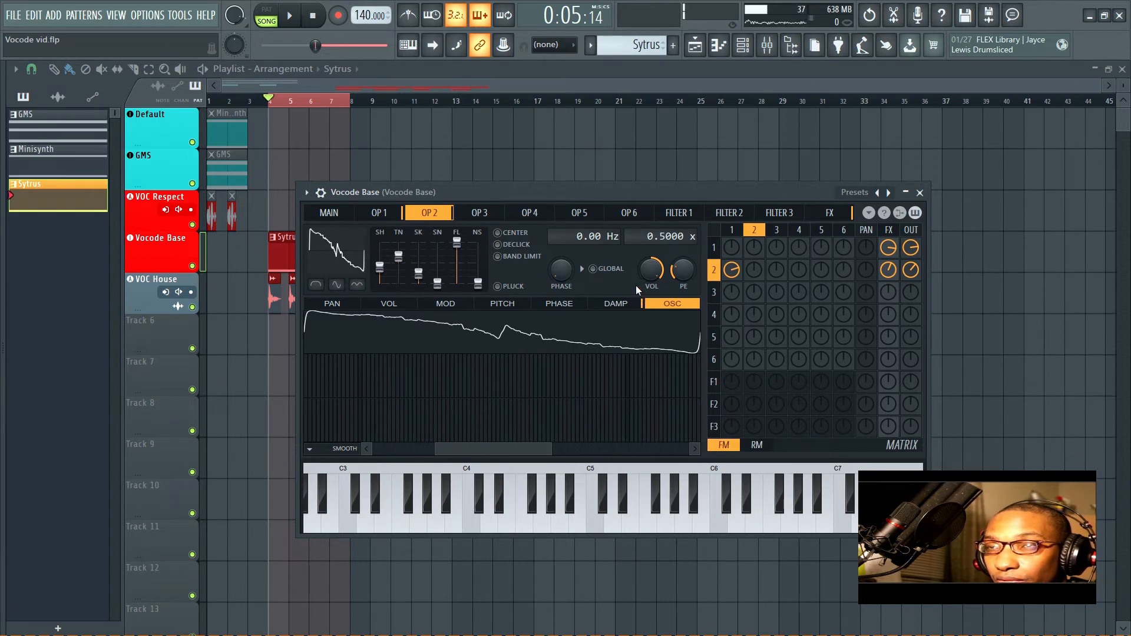
{"action": "left_click", "coordinate": [919, 192]}
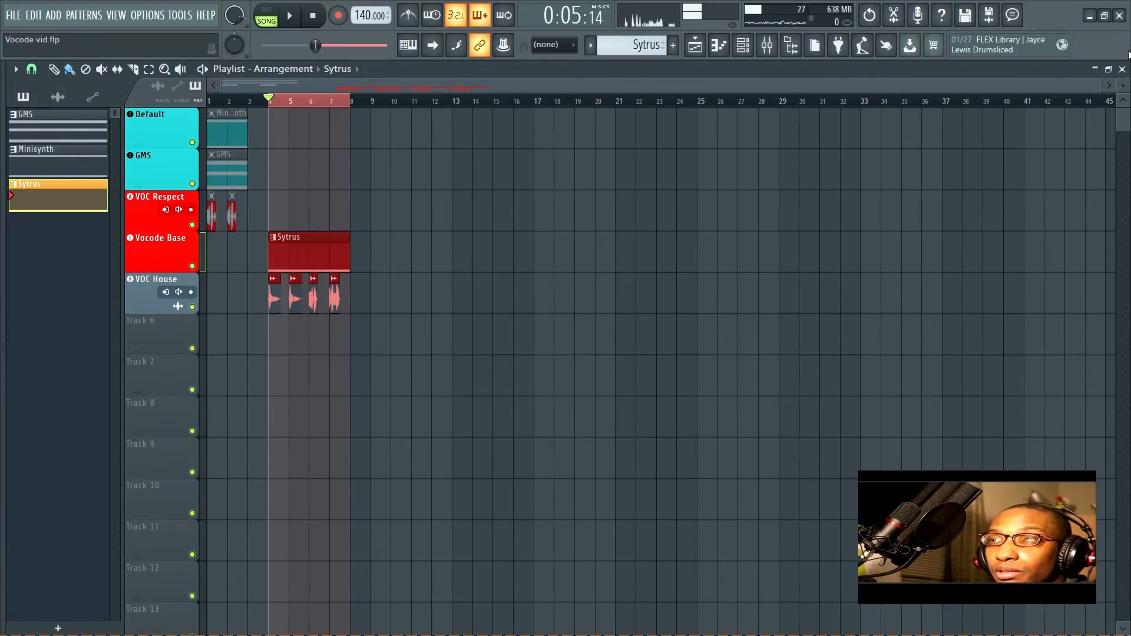
Clear the workspace of the playlist, Fruity Vocoder and mixer, leaving only the mixer track's Vocodex plugin open.
{"action": "left_click", "coordinate": [1122, 68]}
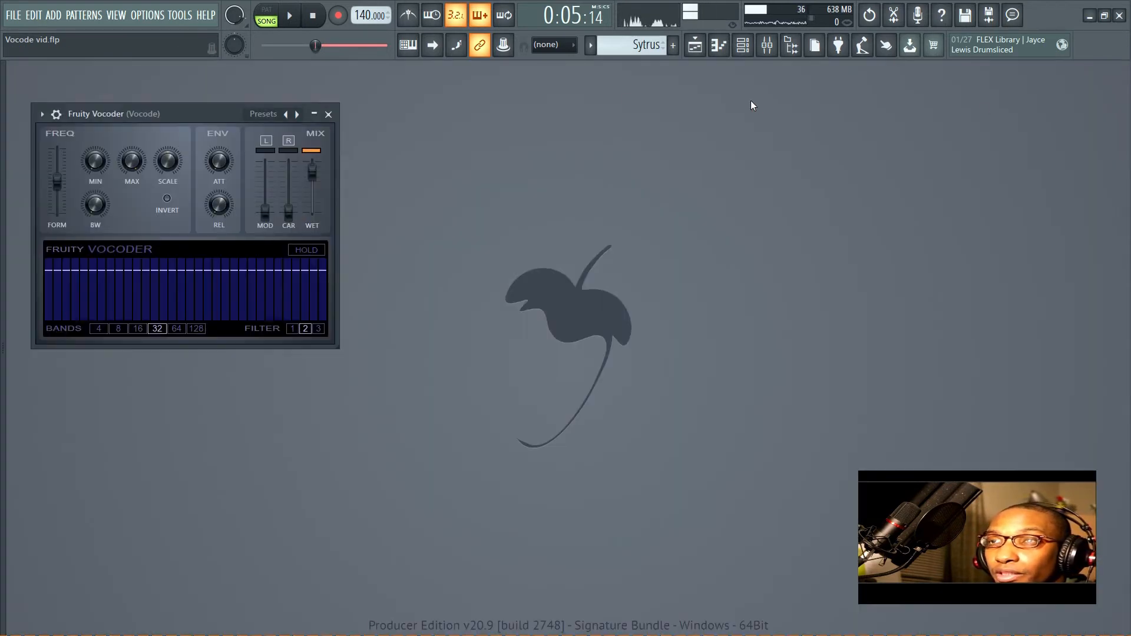
{"action": "left_click", "coordinate": [329, 112]}
{"action": "left_click", "coordinate": [766, 45]}
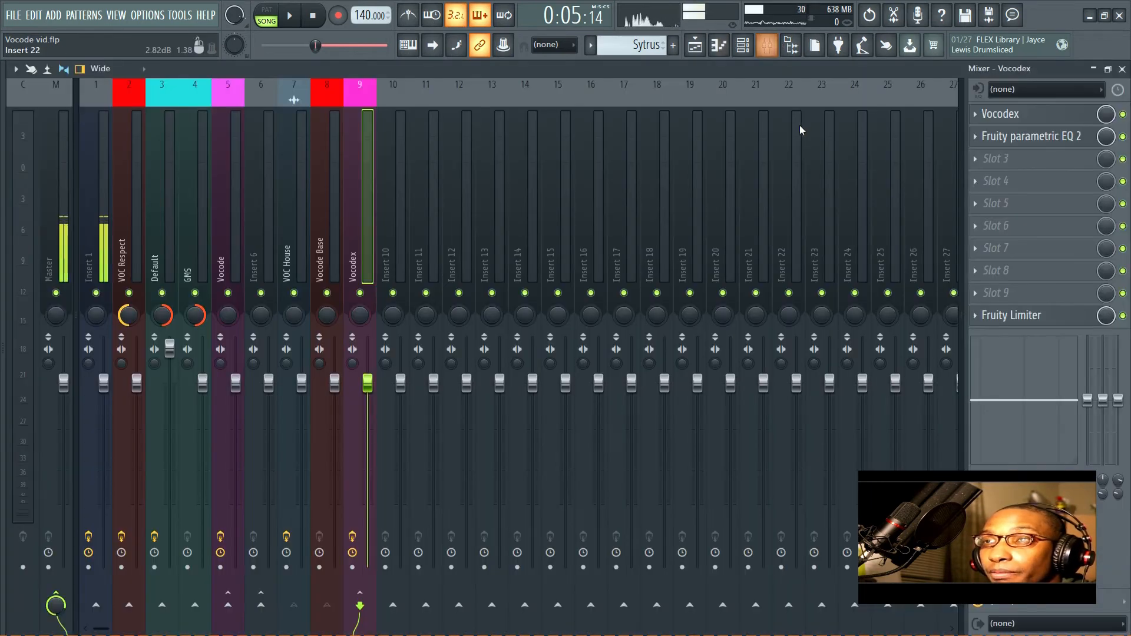
{"action": "left_click", "coordinate": [1001, 114]}
{"action": "left_click", "coordinate": [1122, 69]}
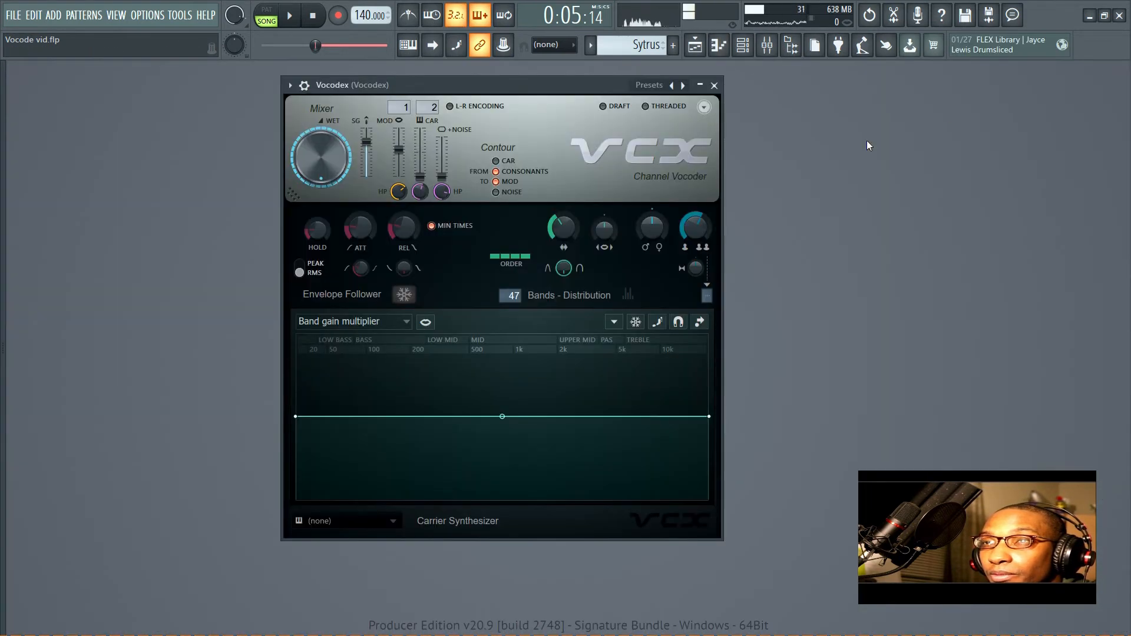